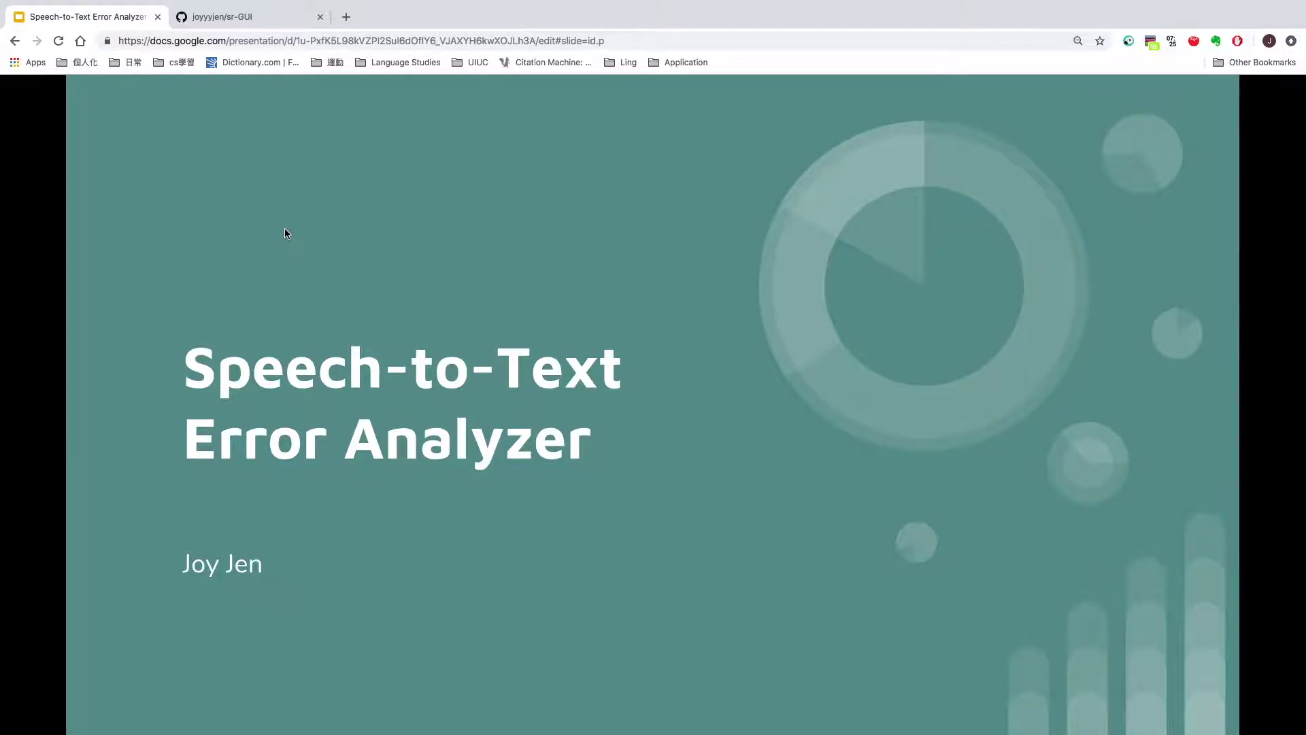
Step: Advance the slideshow past the Purpose slide to the Error Analyzer slide
key("Right")
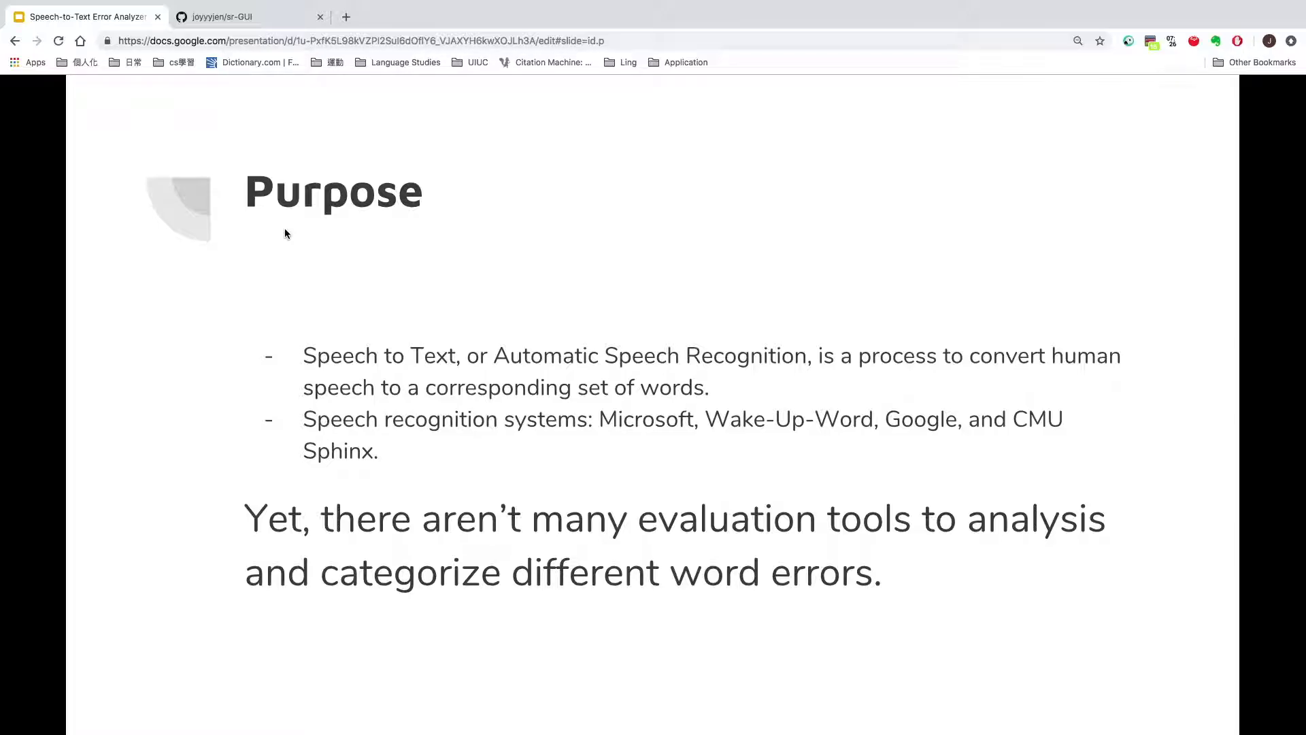
key("Right")
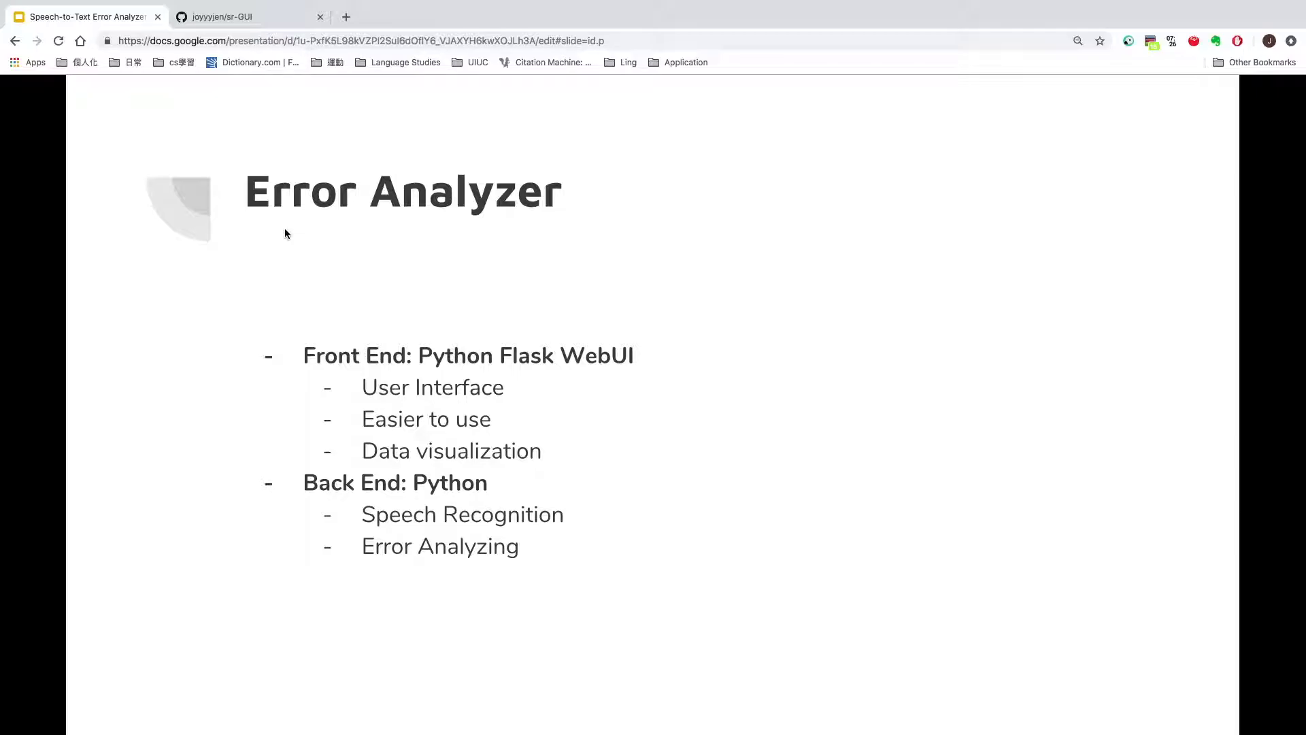
Step: Advance through the Requirement slide to the 'How to run?' slide
key("Right")
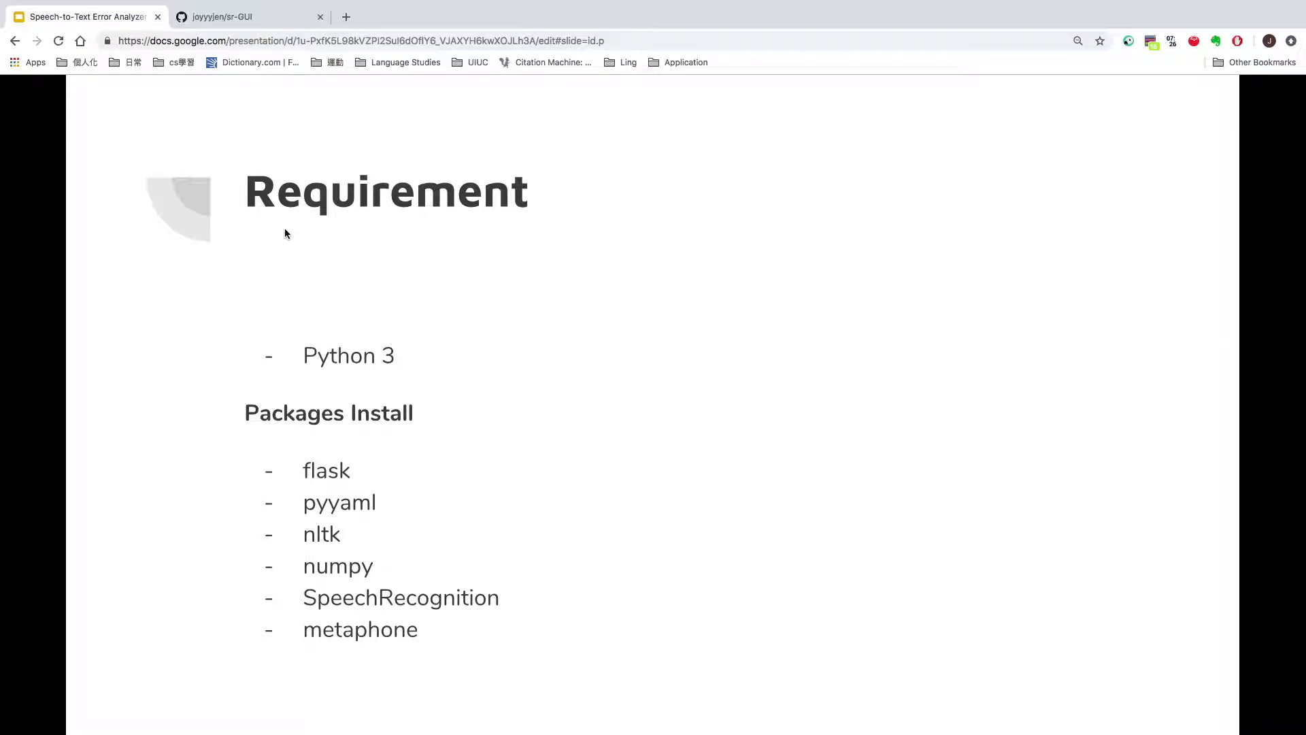
key("Right")
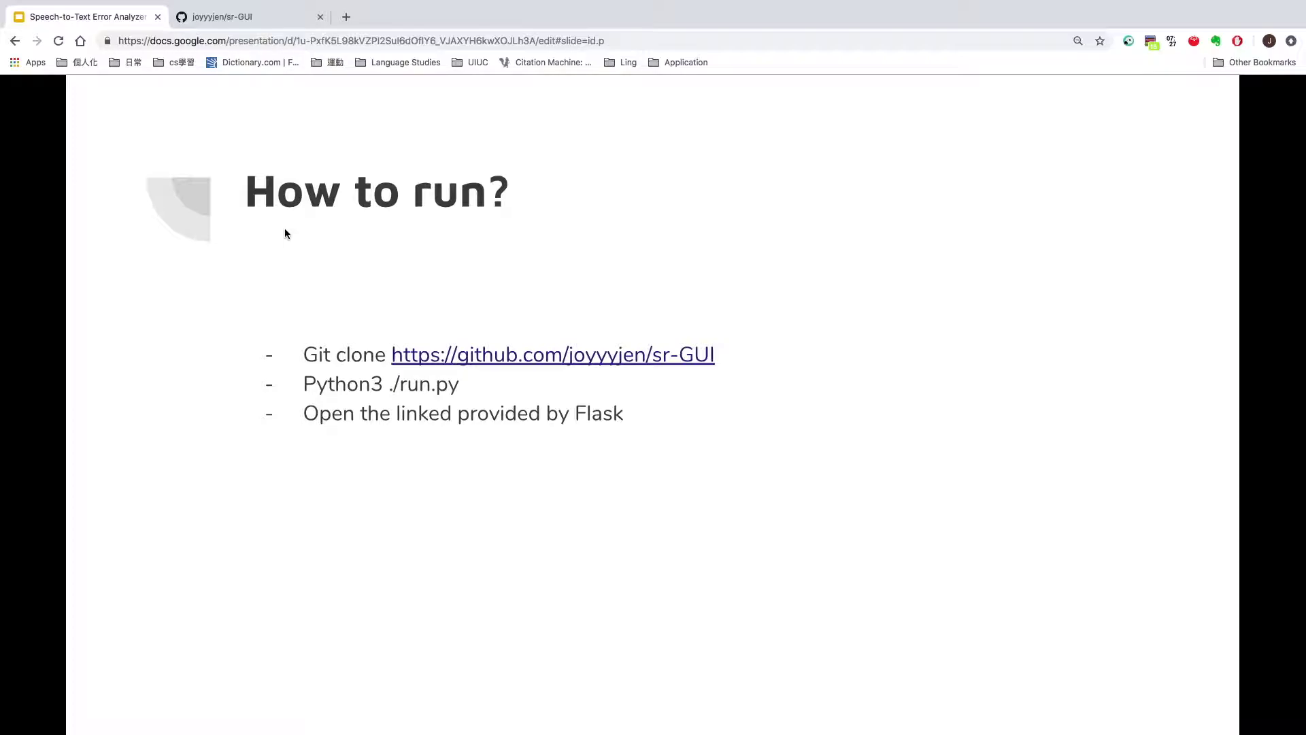
Step: Advance to the Demo slide and exit presenting mode back to the editor
key("Right")
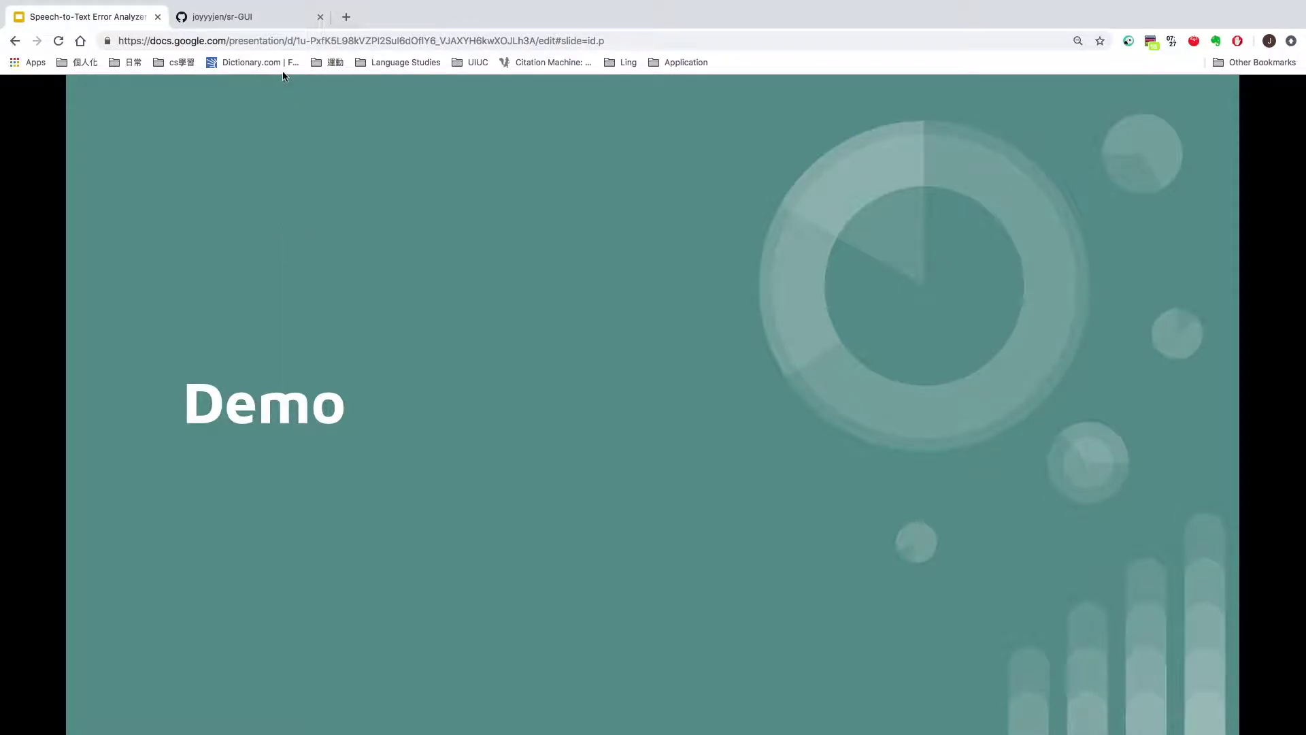
key("Escape")
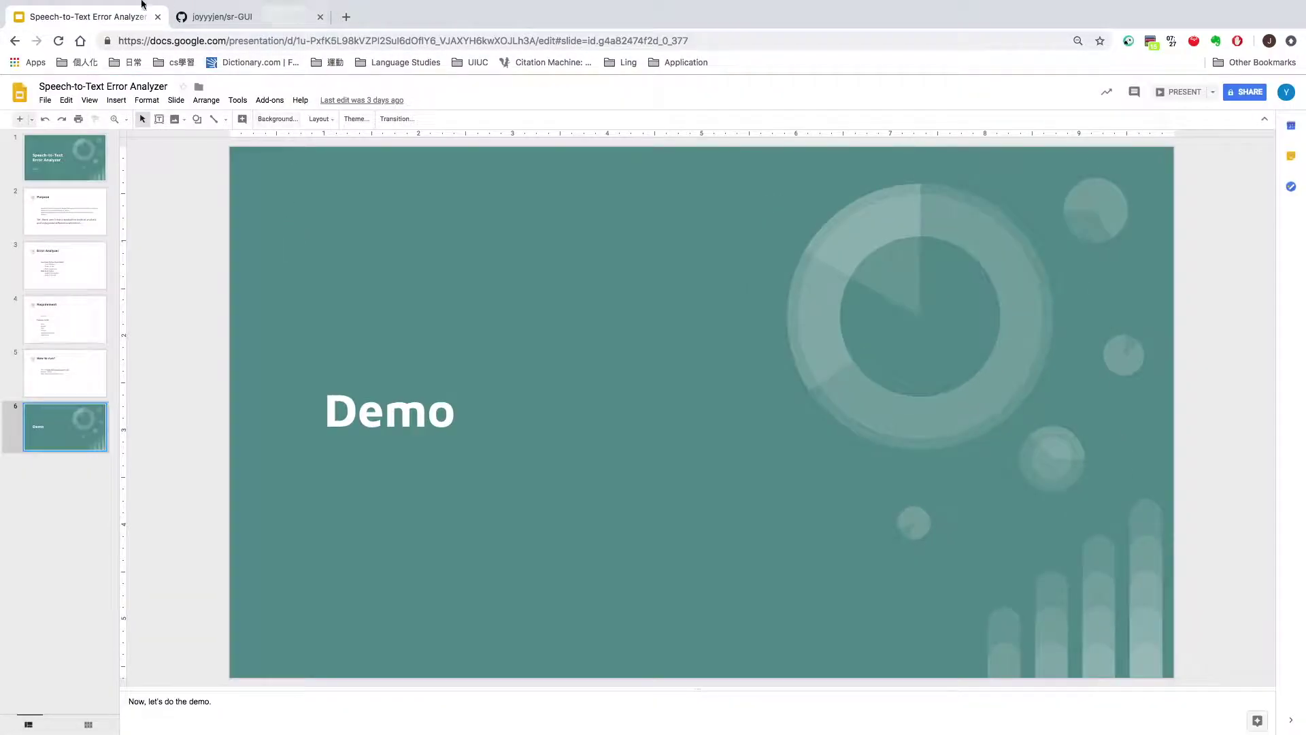
Step: Leave Chrome fullscreen and list the sr-GUI project files with ls in Terminal
left_click(41, 22)
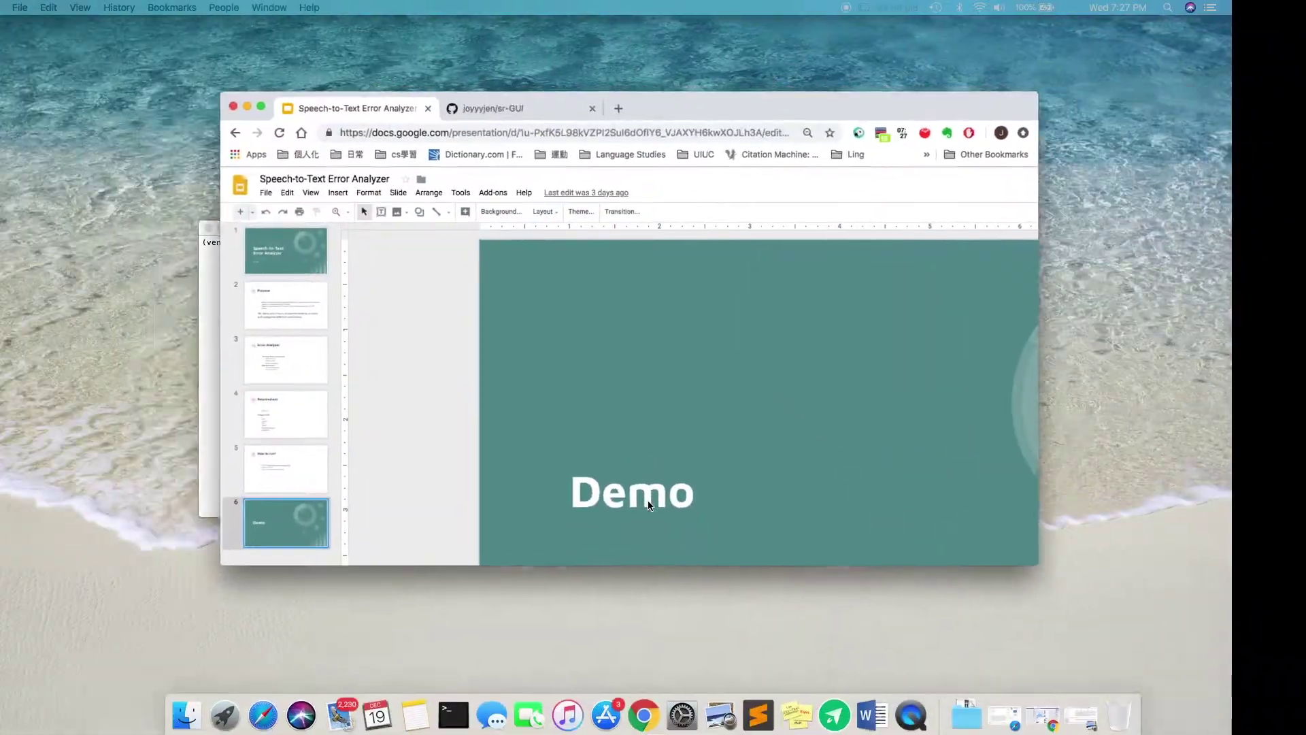
left_click(453, 710)
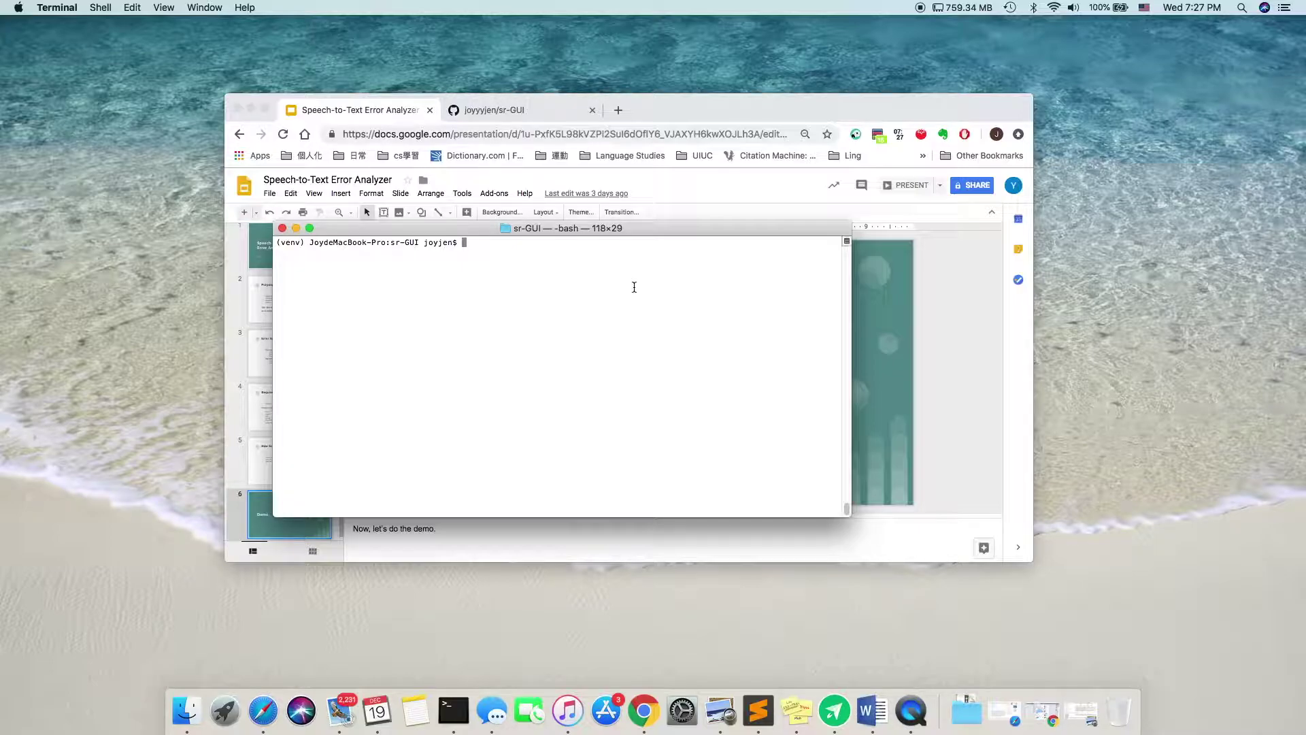
type("ji")
key("BackSpace")
type("s")
key("Return")
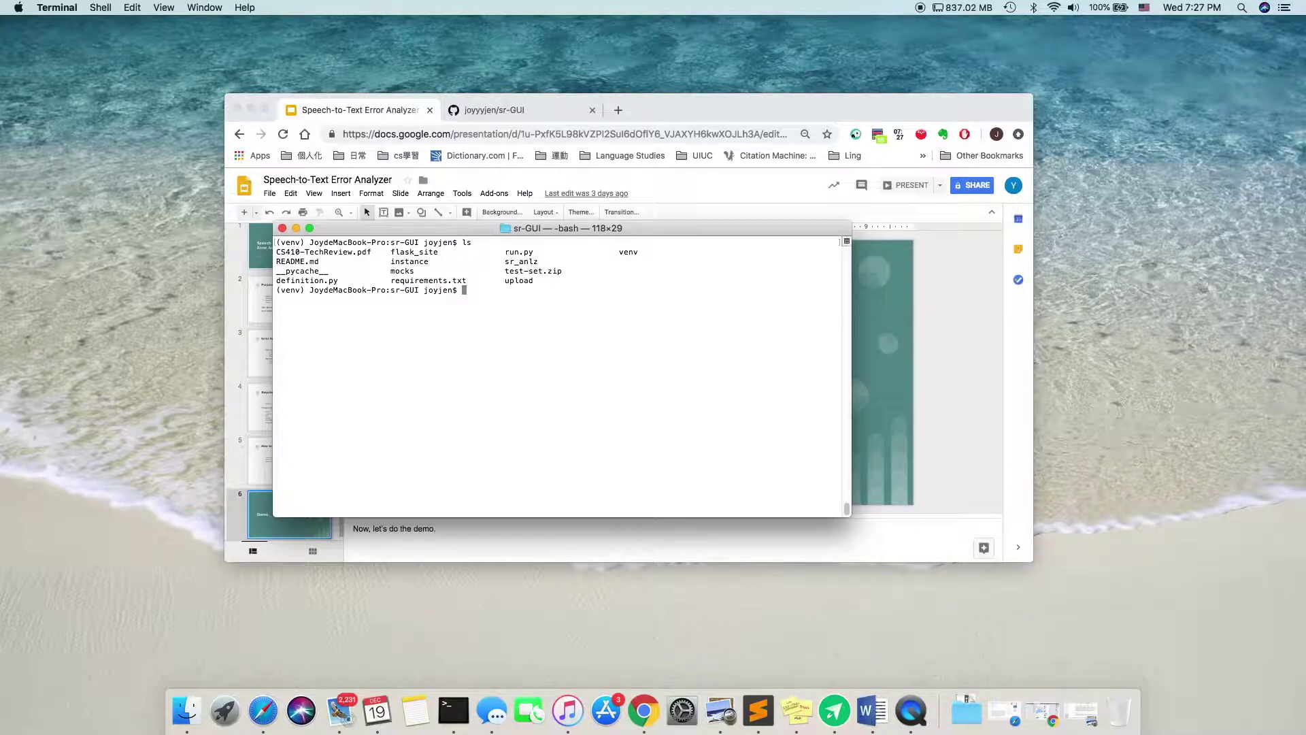
type("python3 ./run.py")
key("Return")
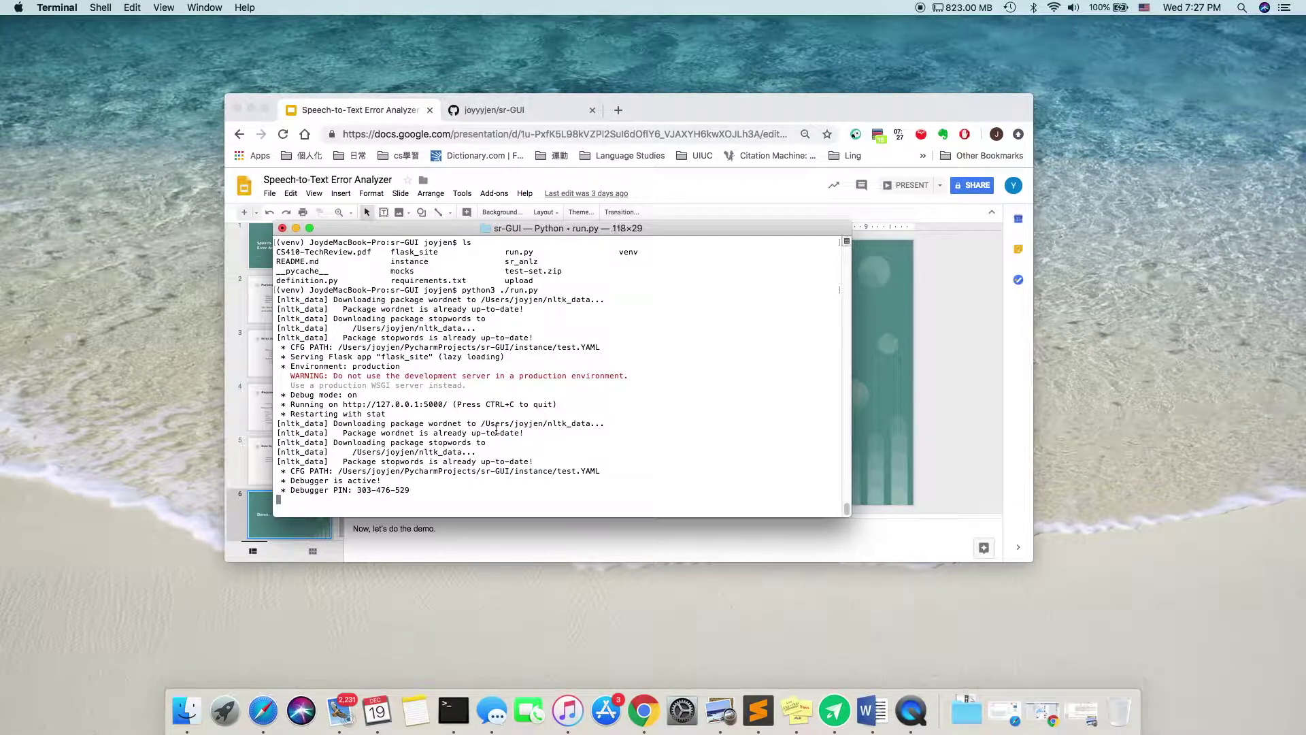
left_click_drag(448, 404, 343, 408)
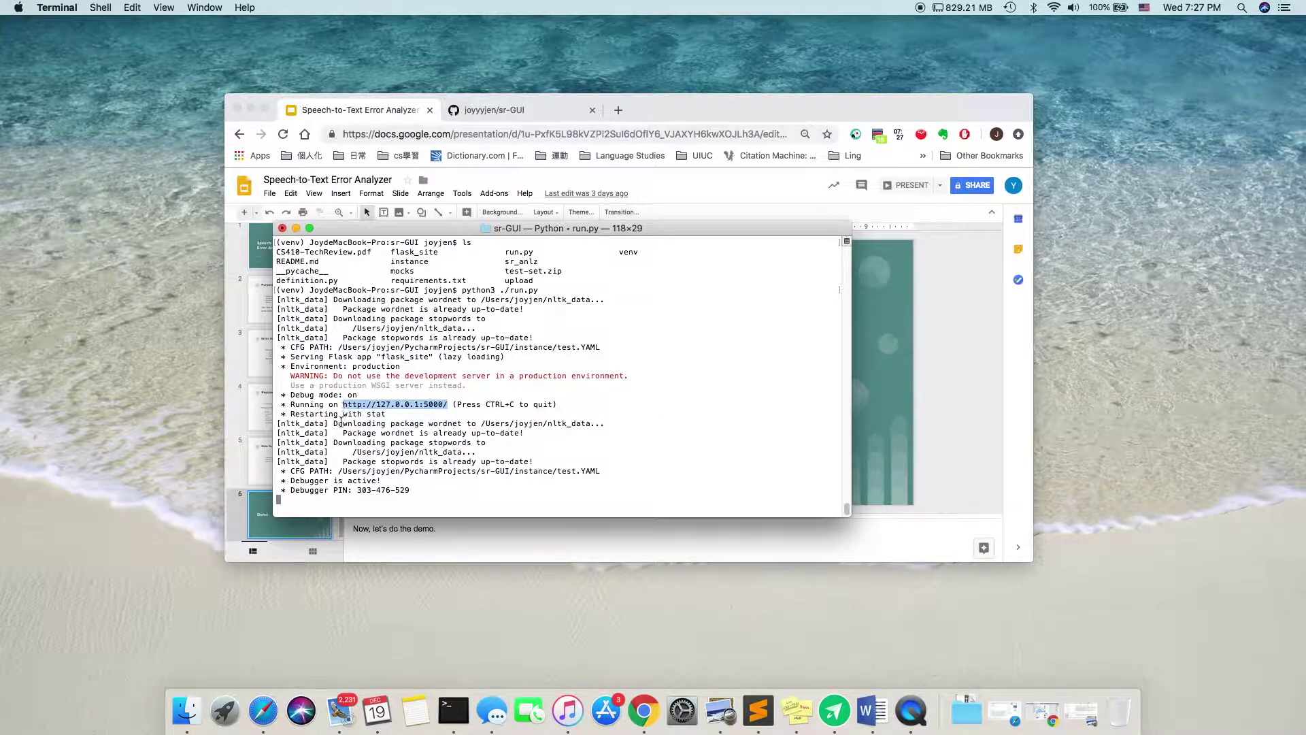
Step: Copy the server address and paste it into a new Chrome tab's address bar
key("super+c")
left_click(619, 113)
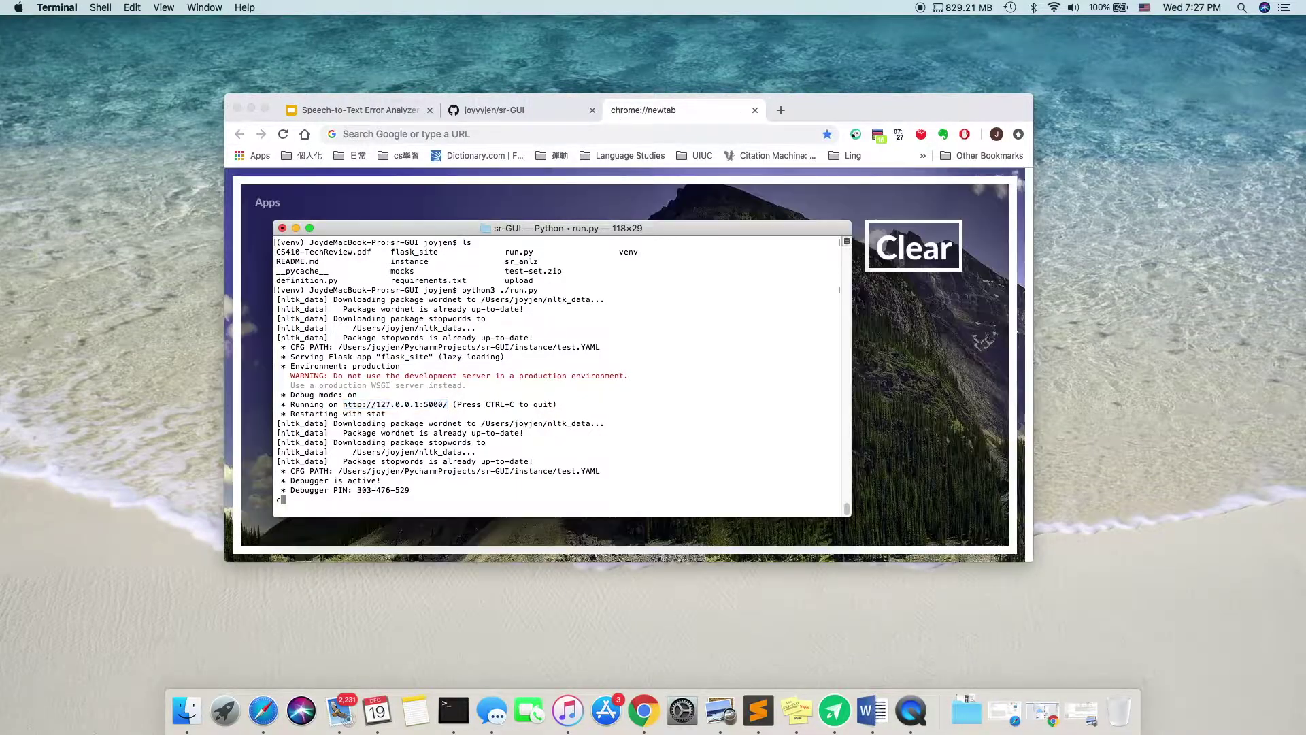
left_click(605, 132)
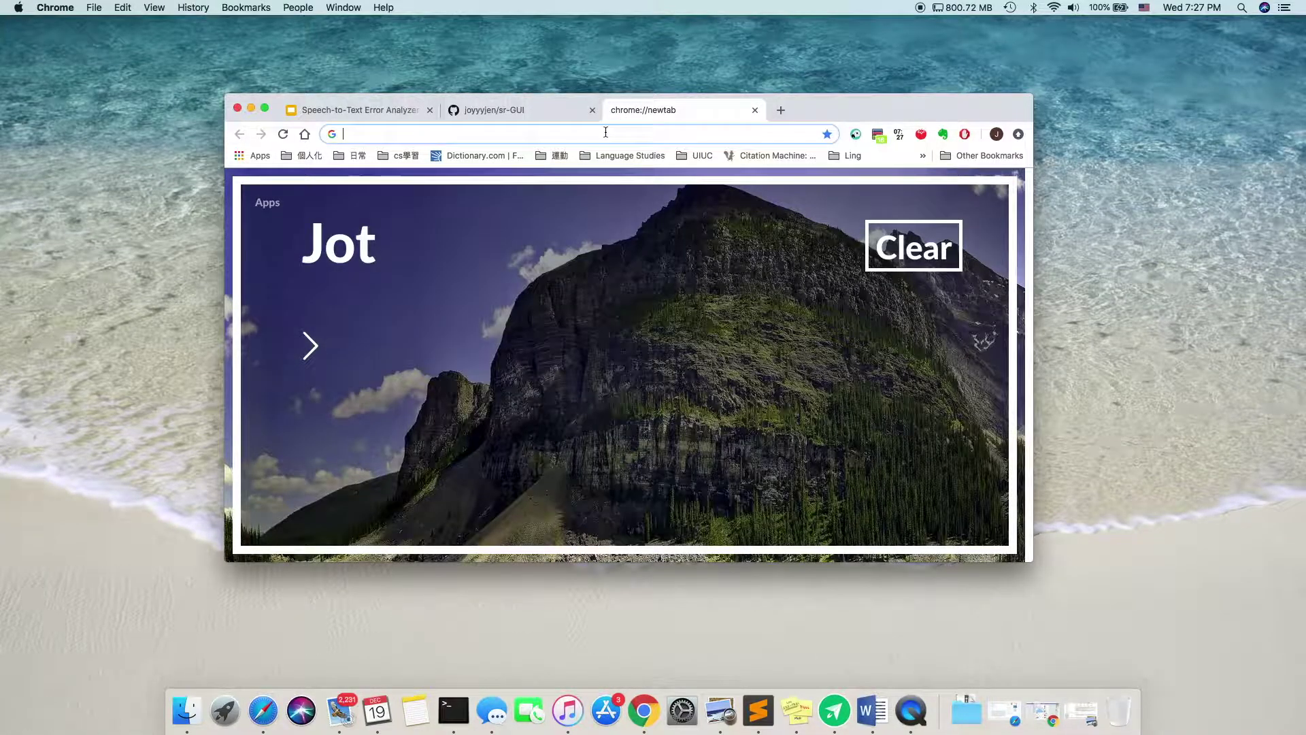
key("super+v")
type("v")
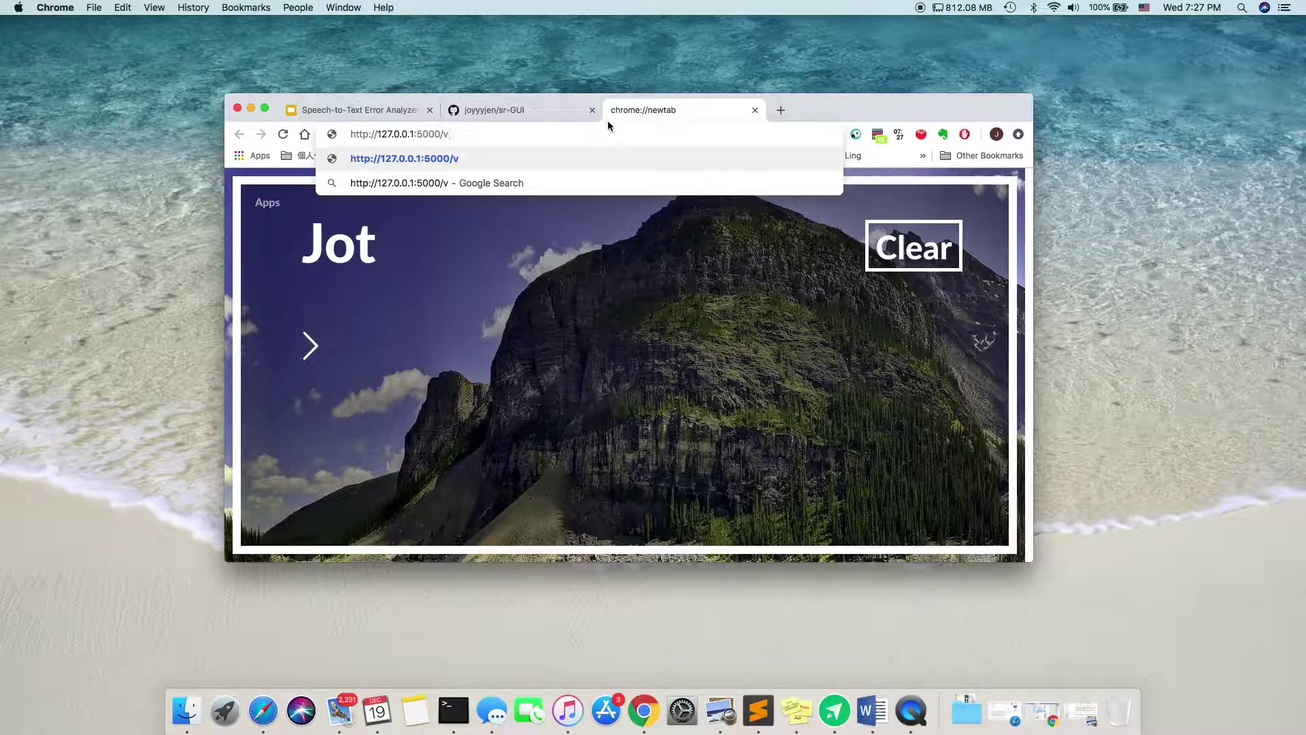
key("super+v")
type("v")
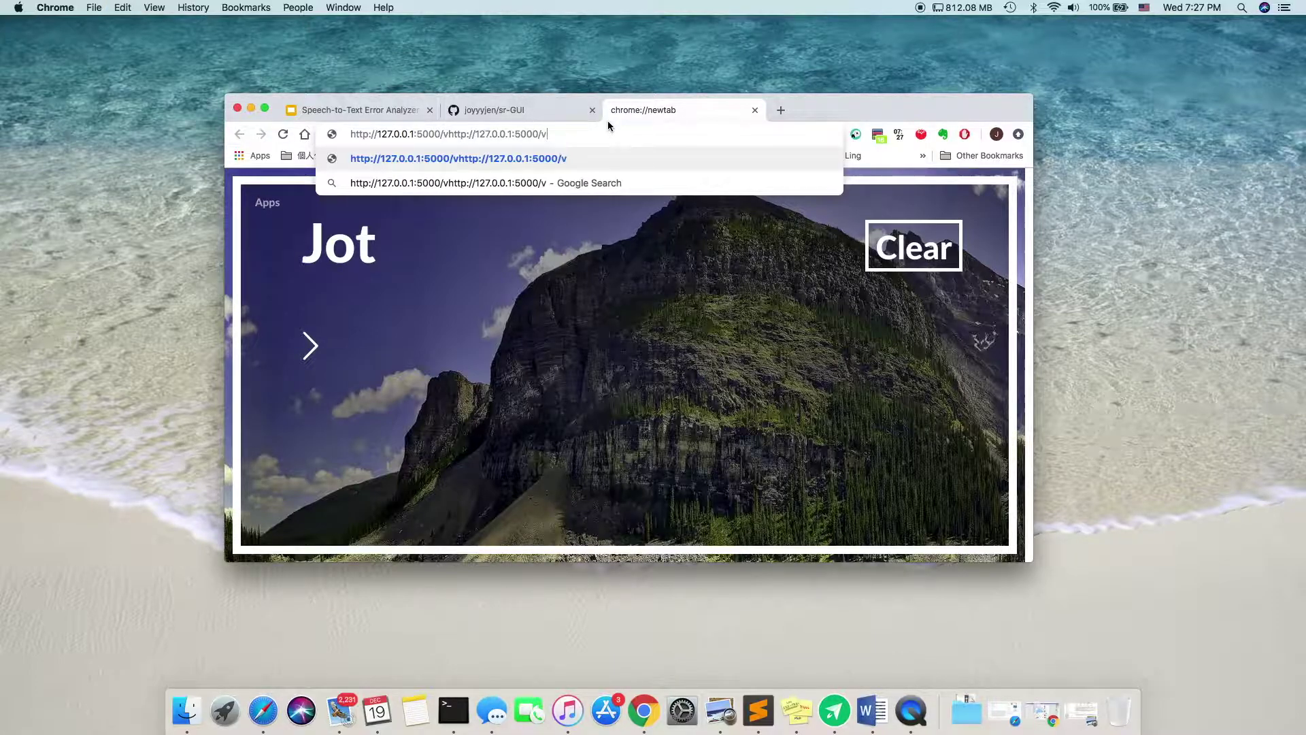
key("Return")
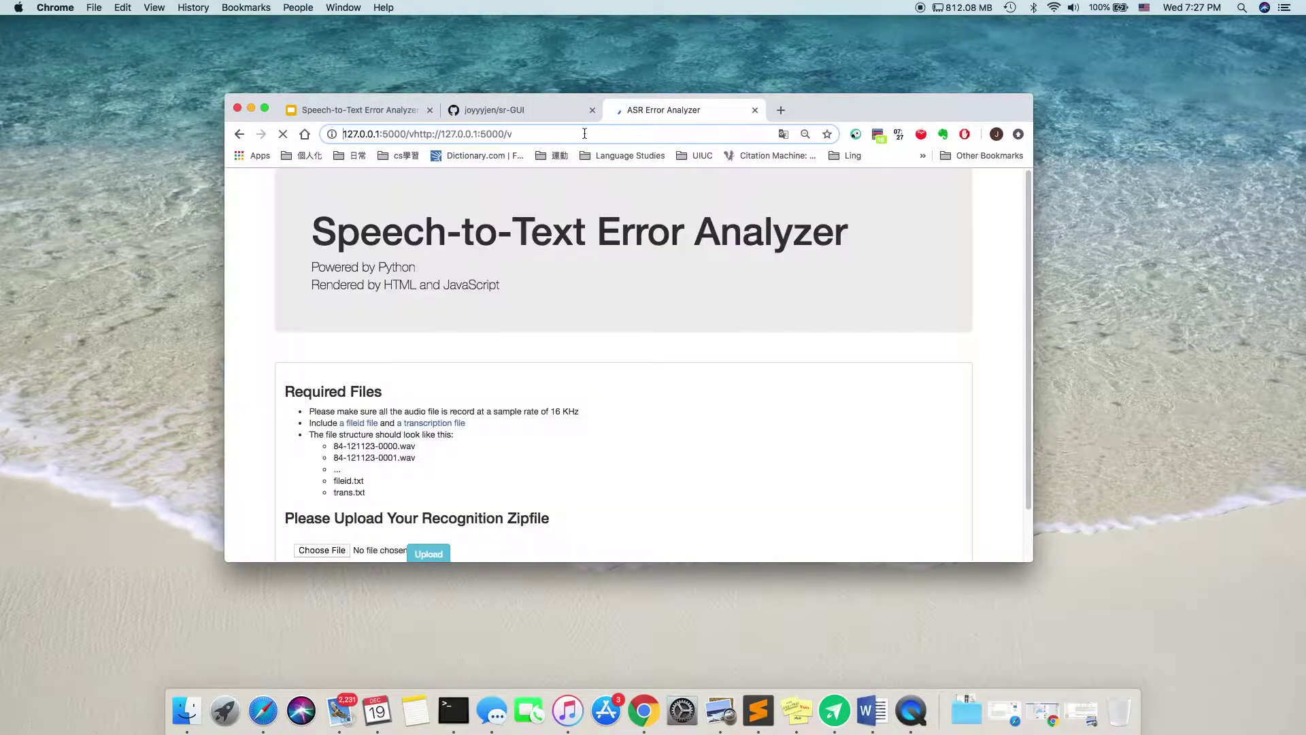
Step: Replace the malformed address with 127.0.0.1:5000 and load the Error Analyzer page
left_click(586, 134)
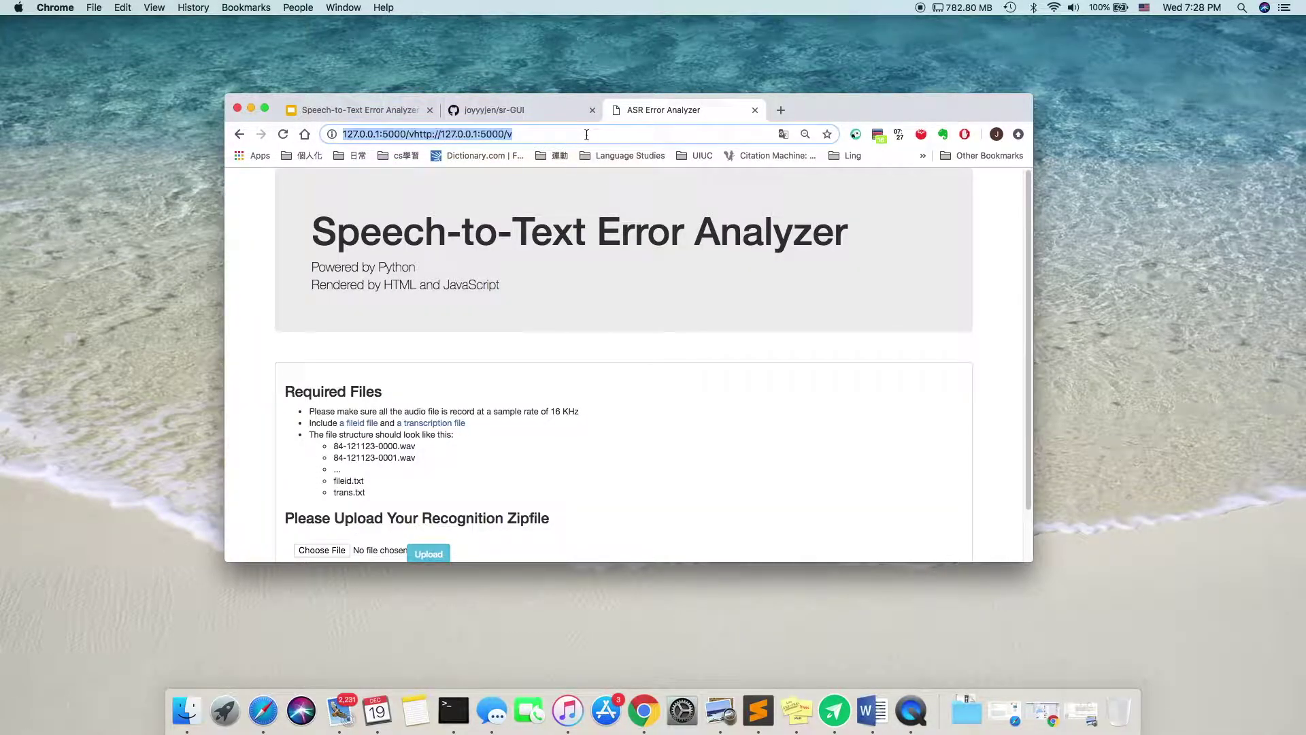
key("super+v")
key("Return")
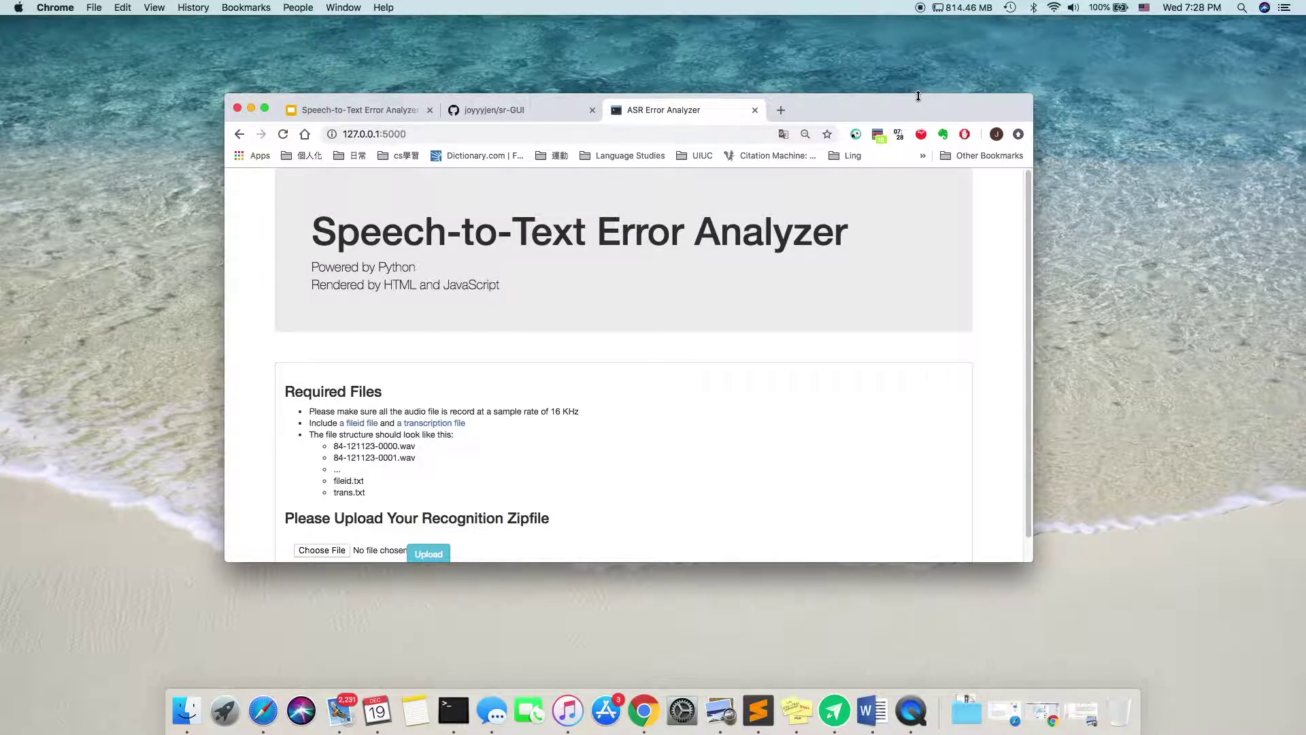
left_click_drag(916, 95, 916, 64)
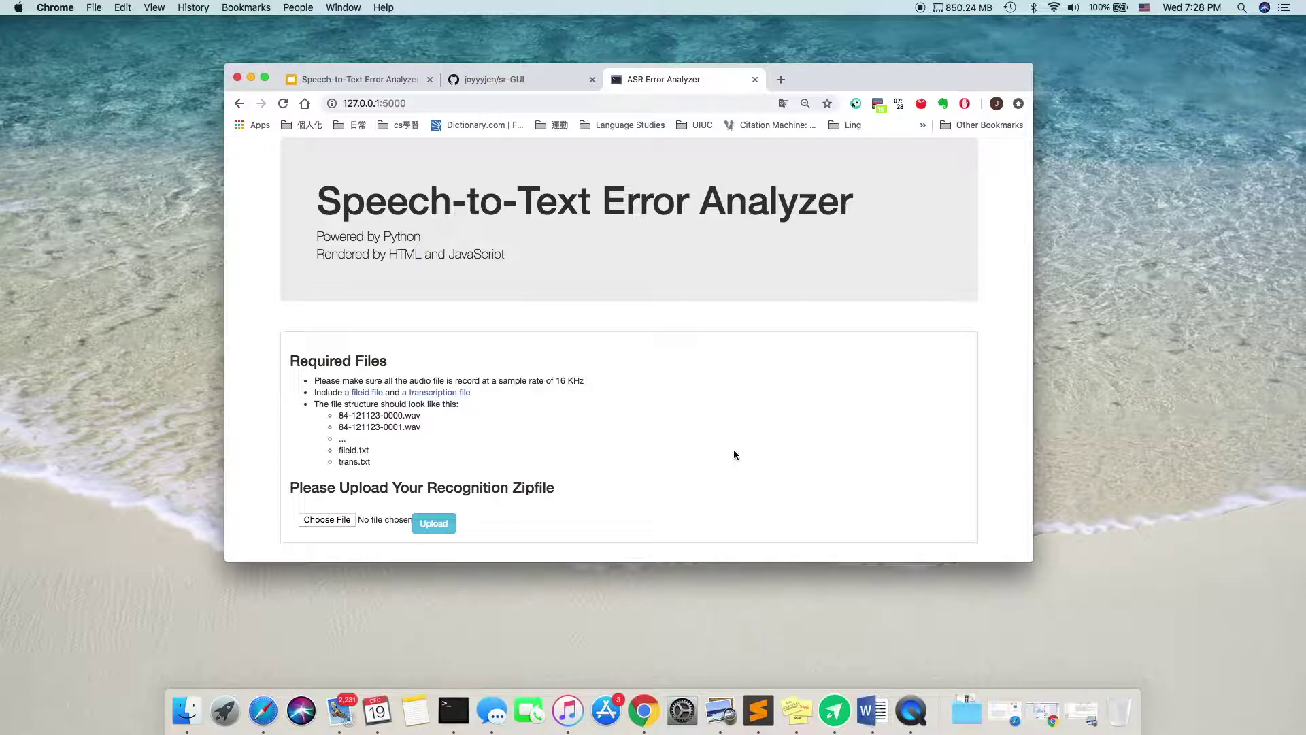
right_click(373, 393)
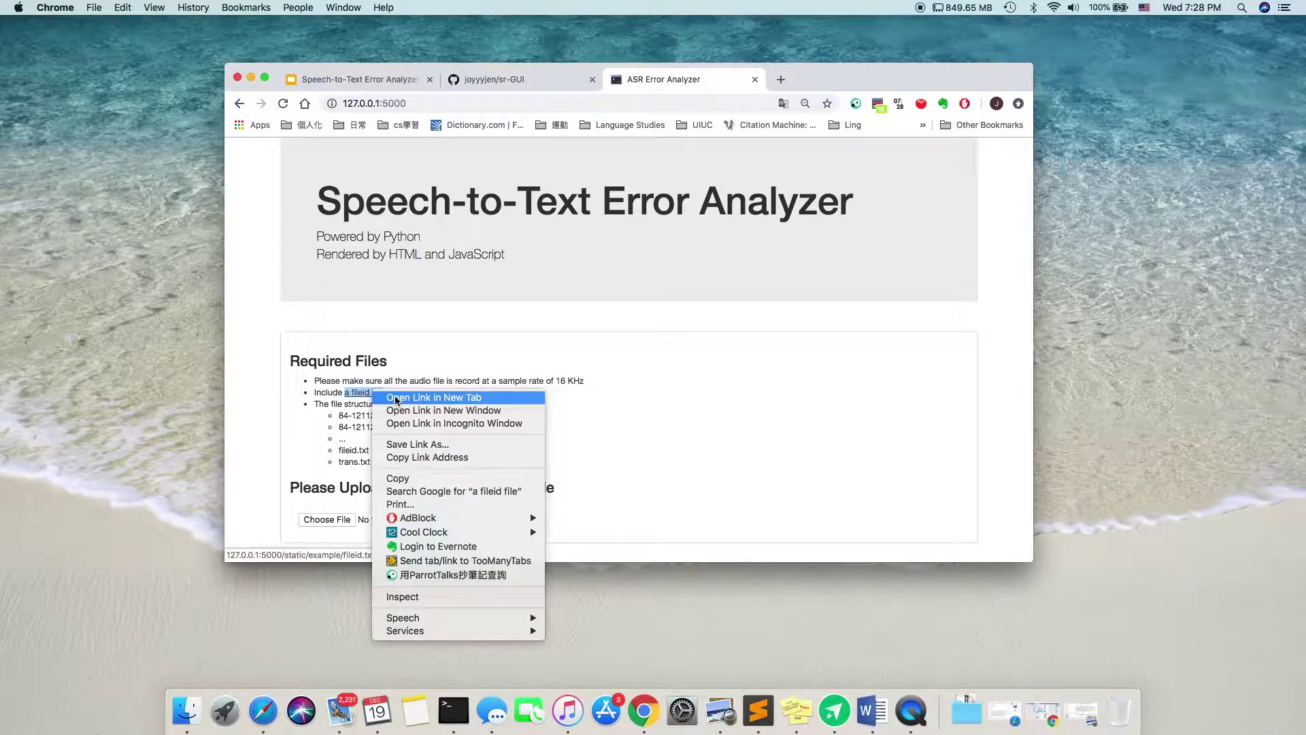
left_click(433, 397)
key("ctrl+Tab")
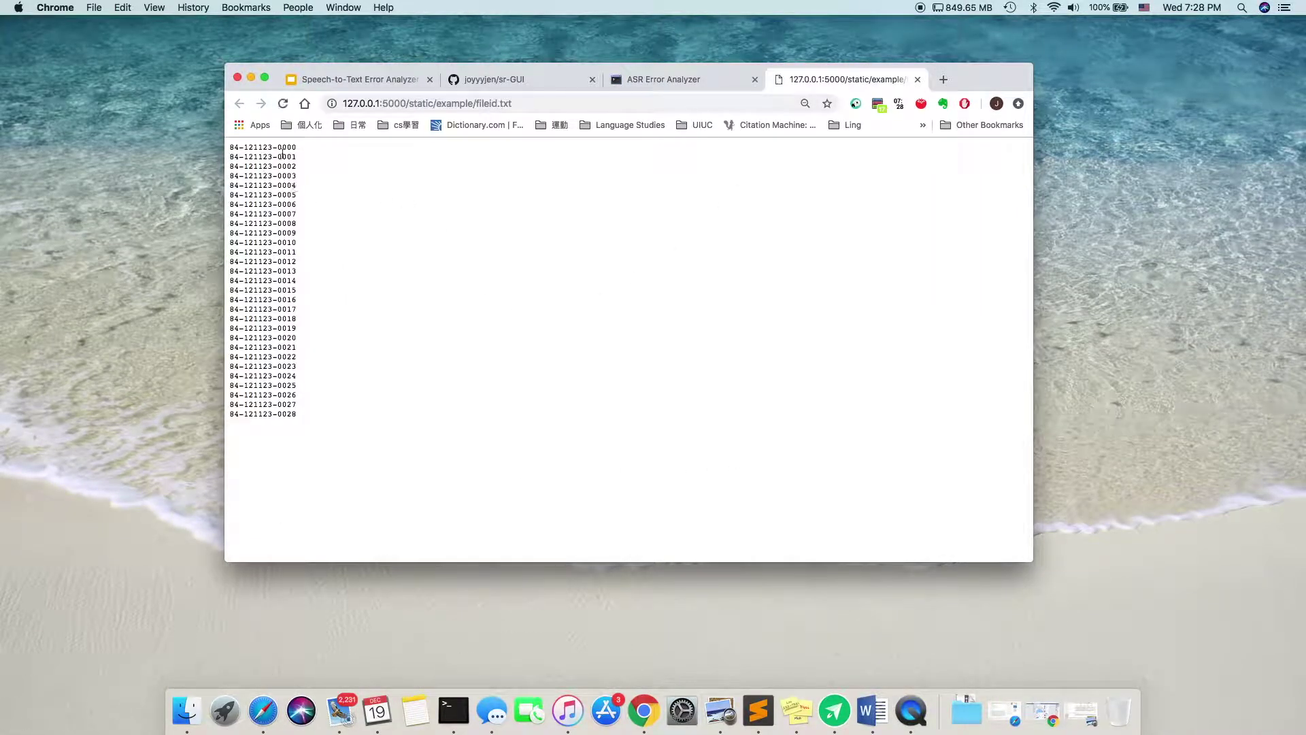
left_click(673, 80)
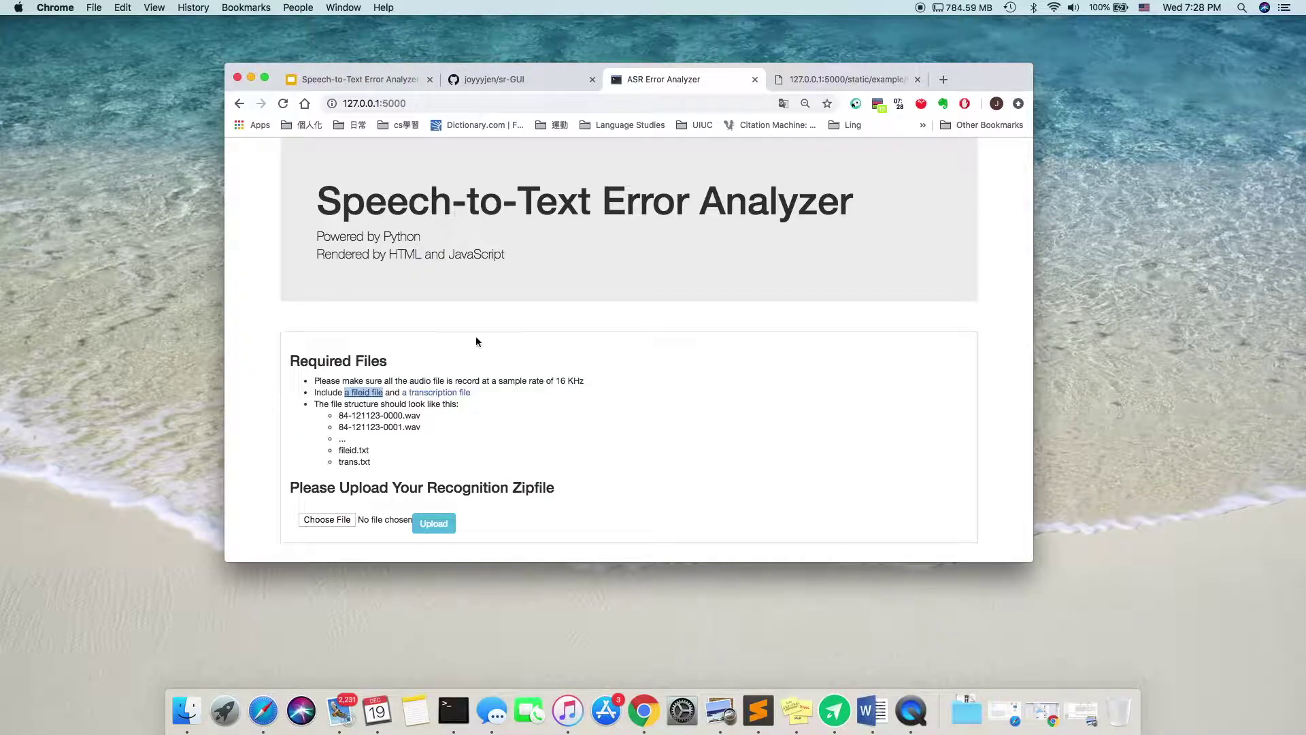
left_click(364, 426)
left_click_drag(339, 415, 425, 430)
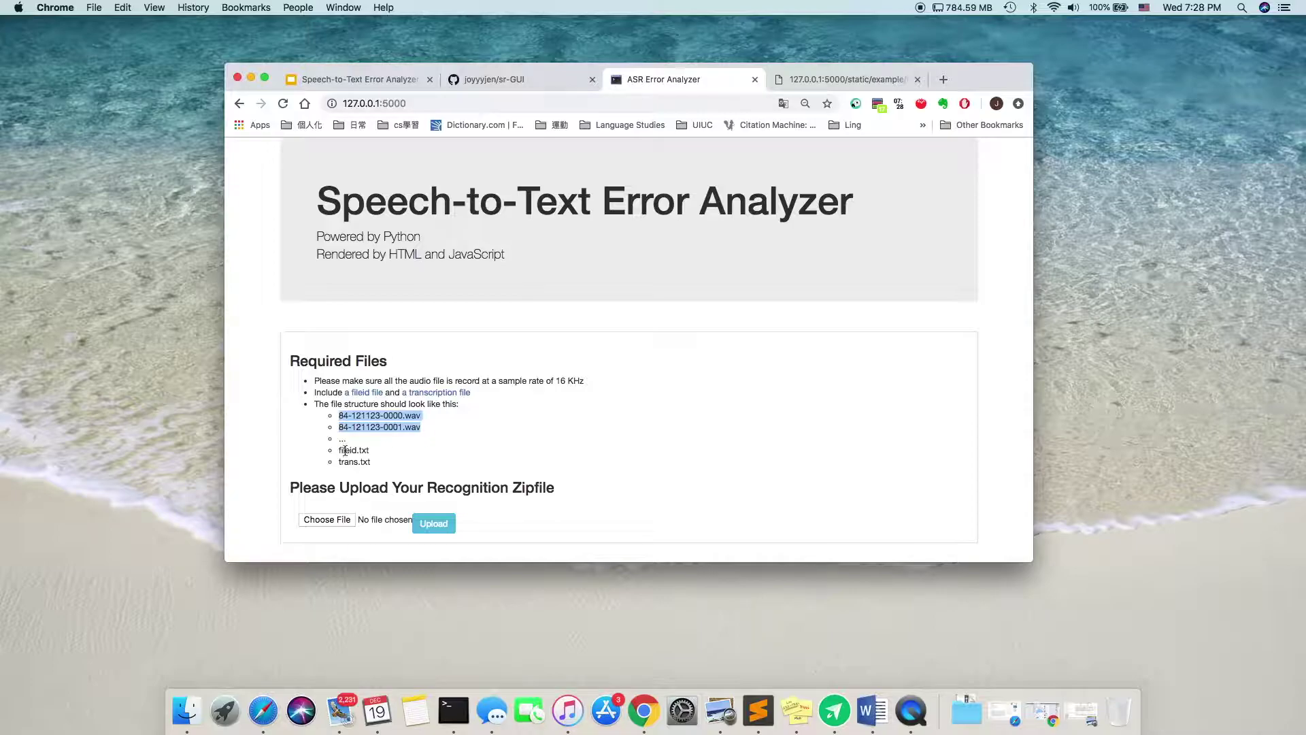
left_click_drag(338, 450, 371, 465)
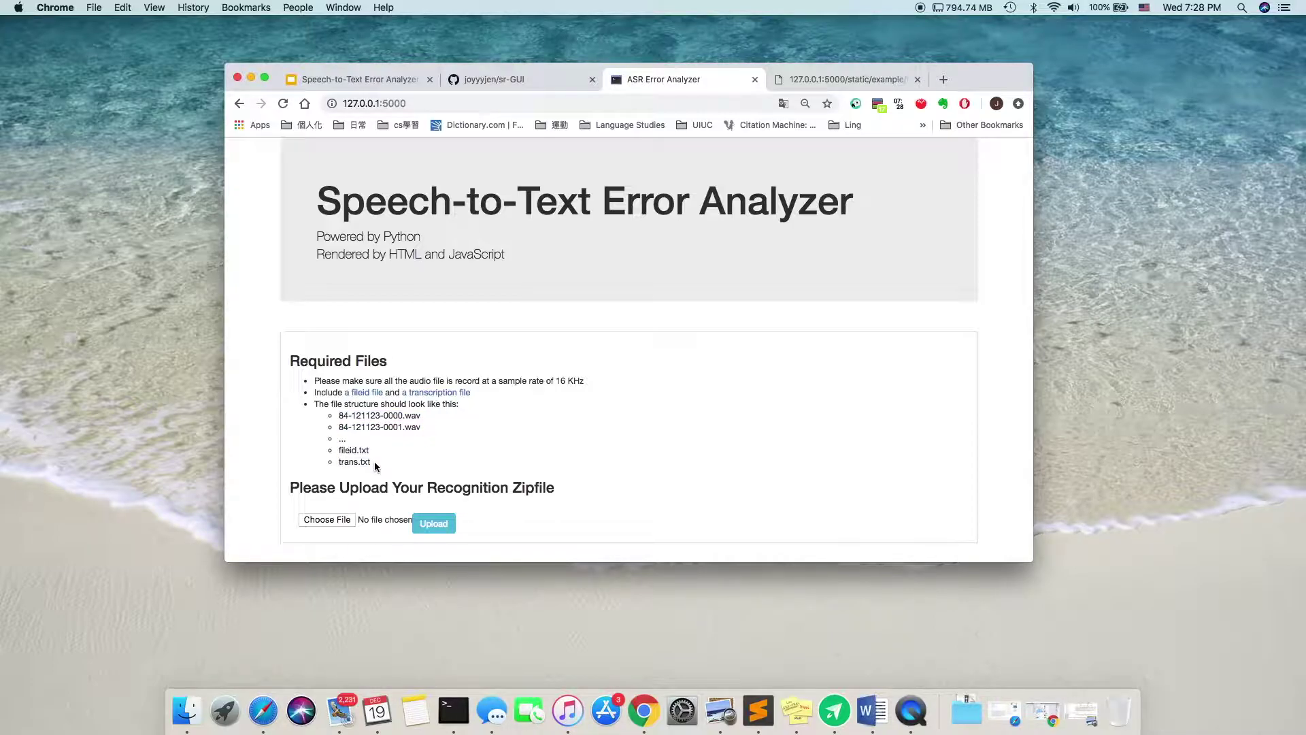
Step: Upload test-set.zip from the sr-GUI folder and scroll to the Evaluation (WER) section
left_click(333, 522)
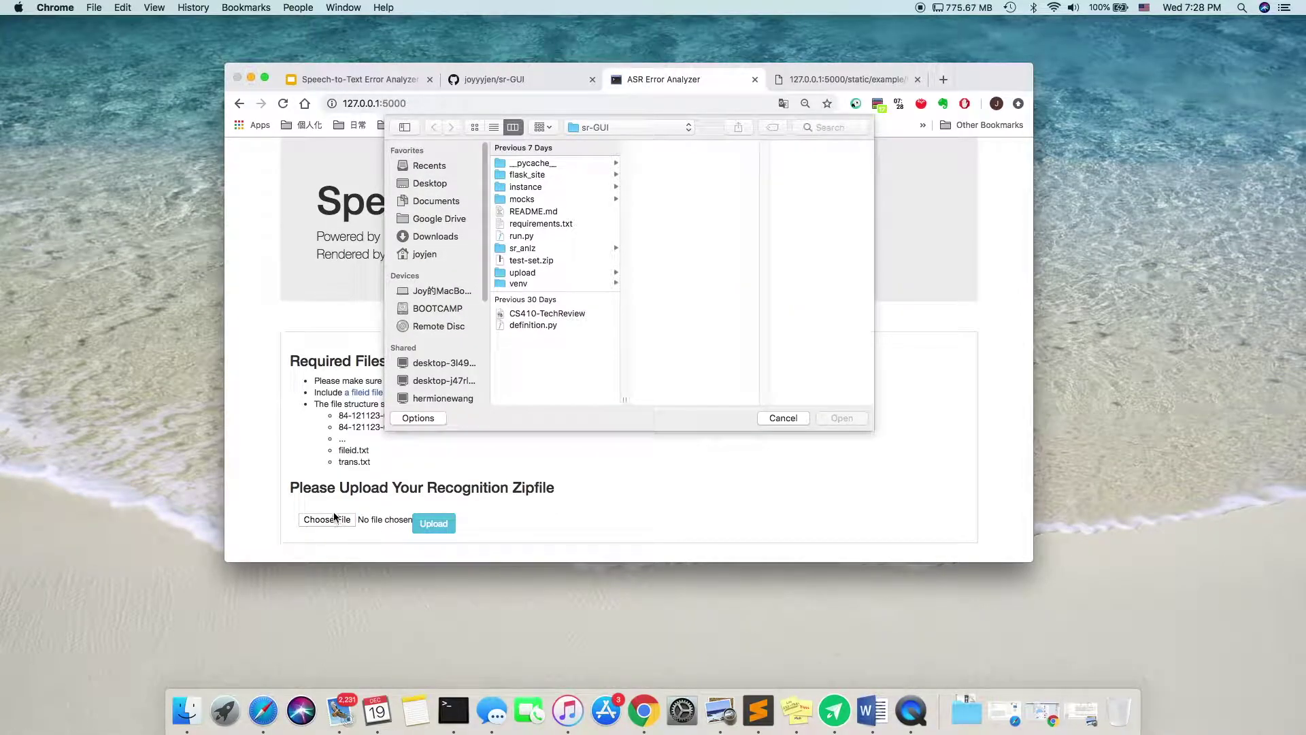
left_click(541, 261)
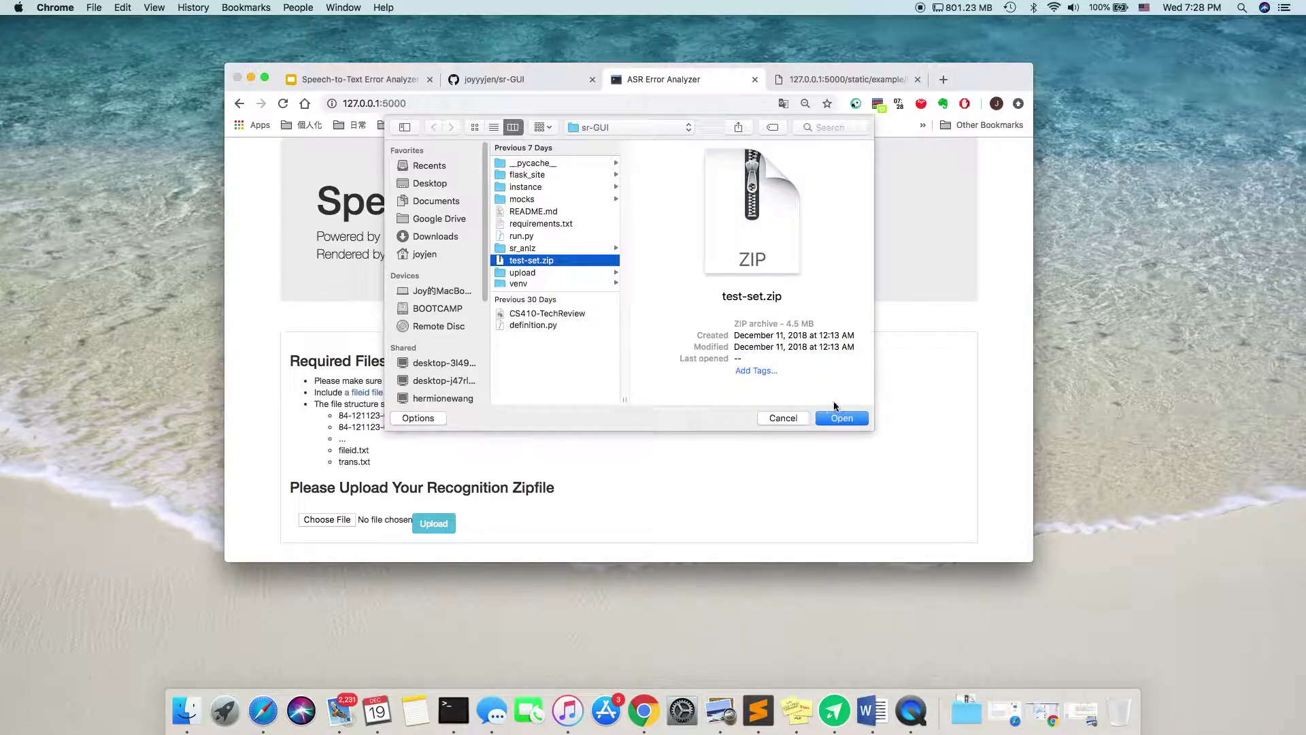
left_click(841, 419)
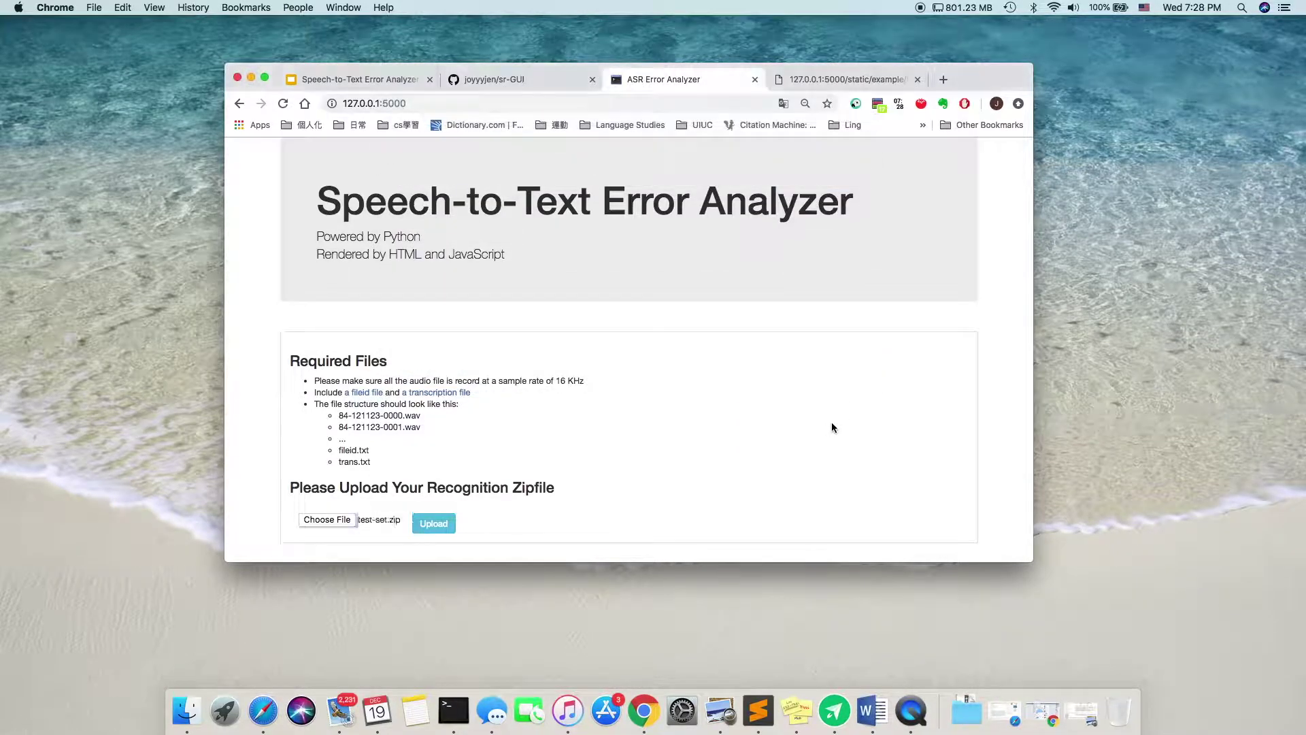
left_click(447, 531)
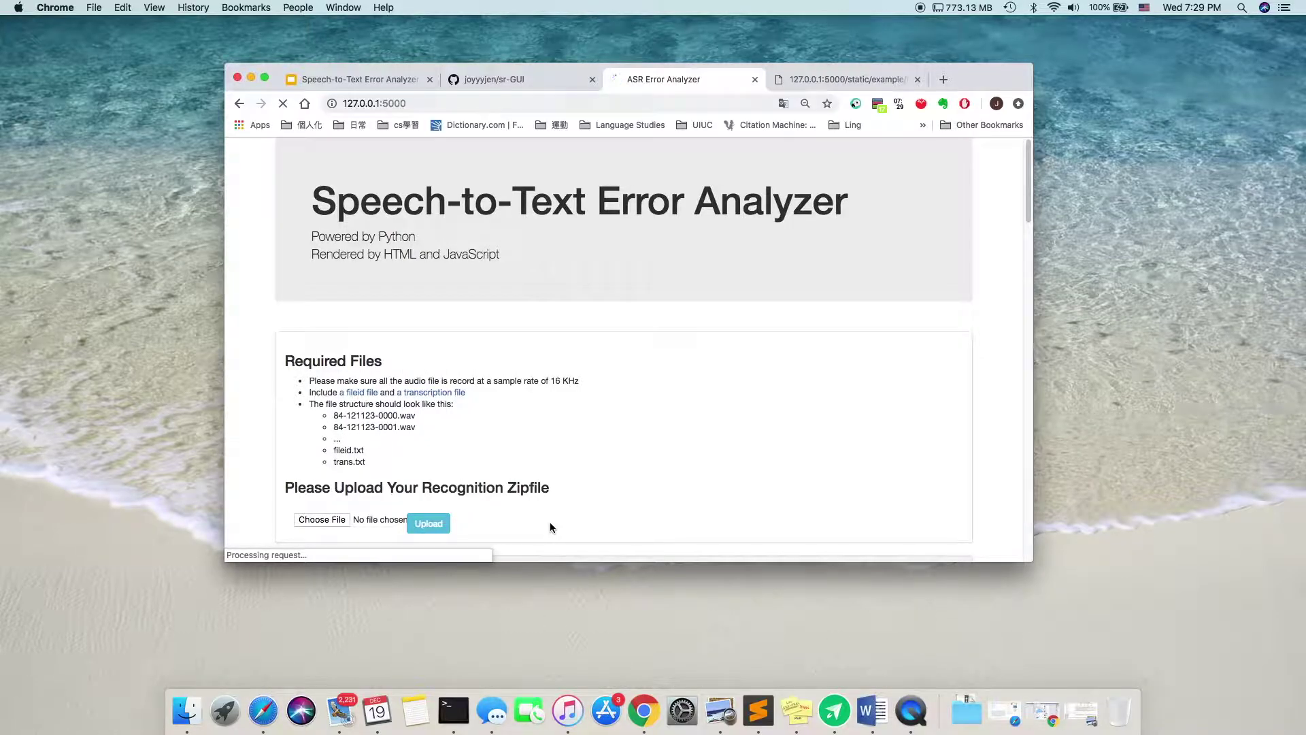
scroll(556, 515, "down", 3)
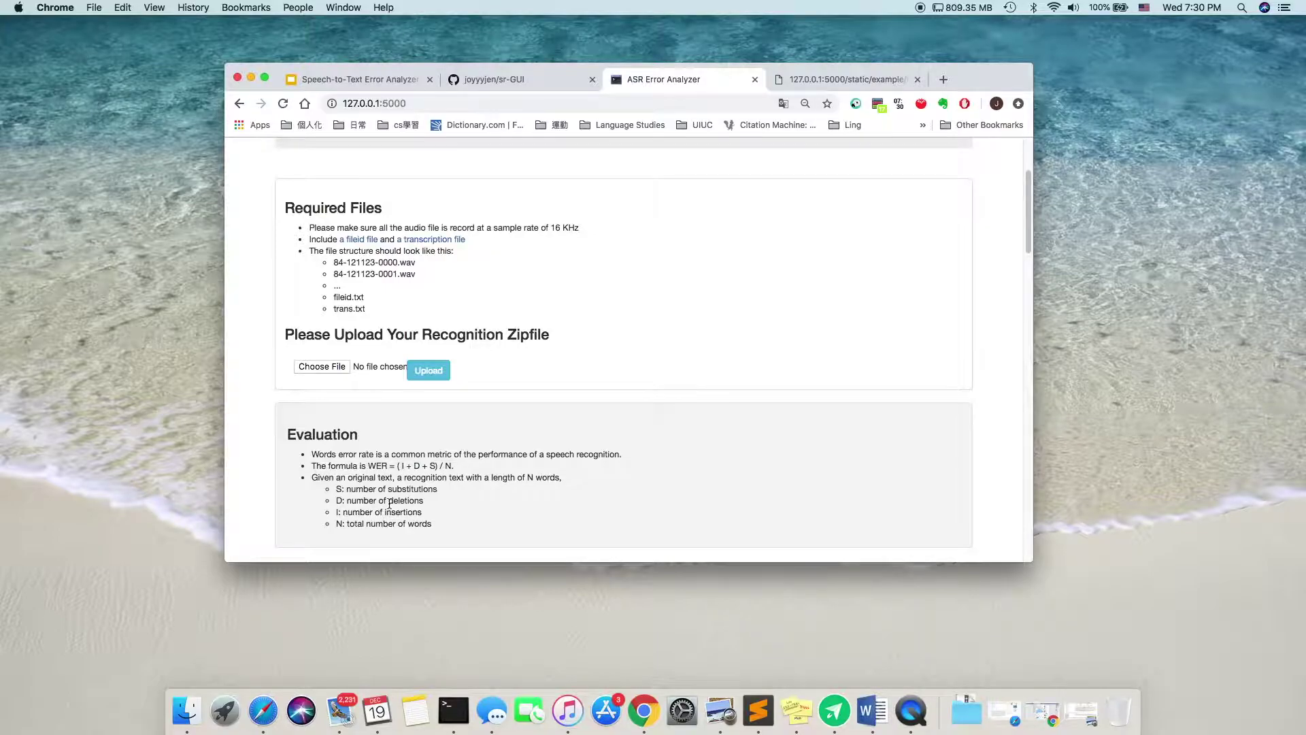
Step: Scroll to the Error Types pie chart (S 24 at 46.2%, SS 13 at 25%) and onward to the table
scroll(389, 503, "down", 5)
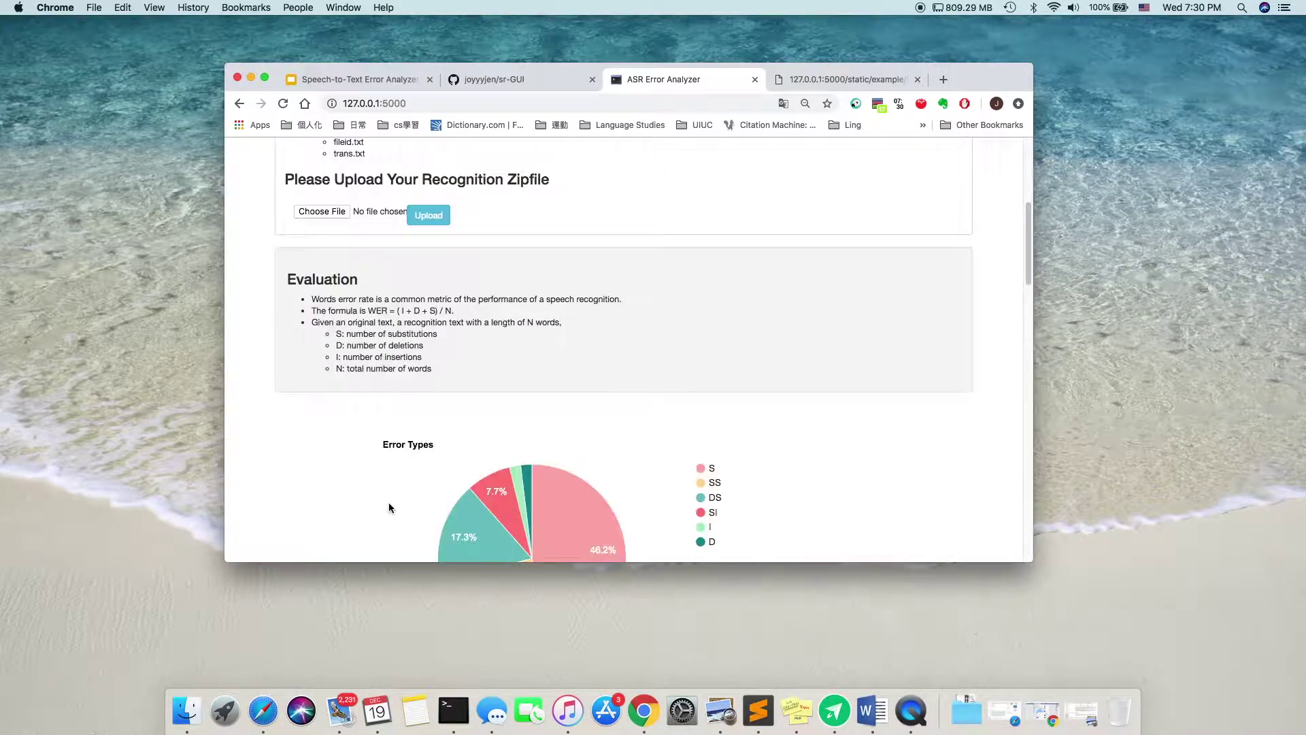
scroll(389, 507, "down", 3)
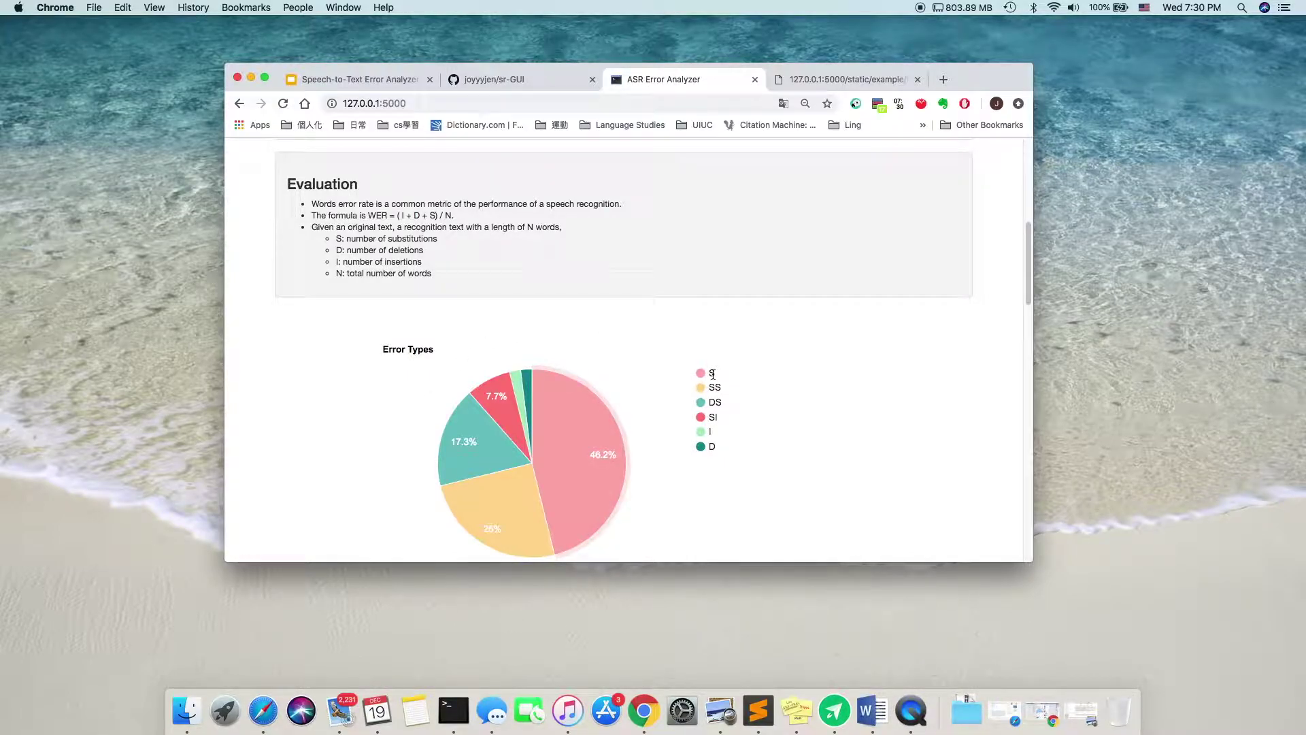
mouse_move(581, 433)
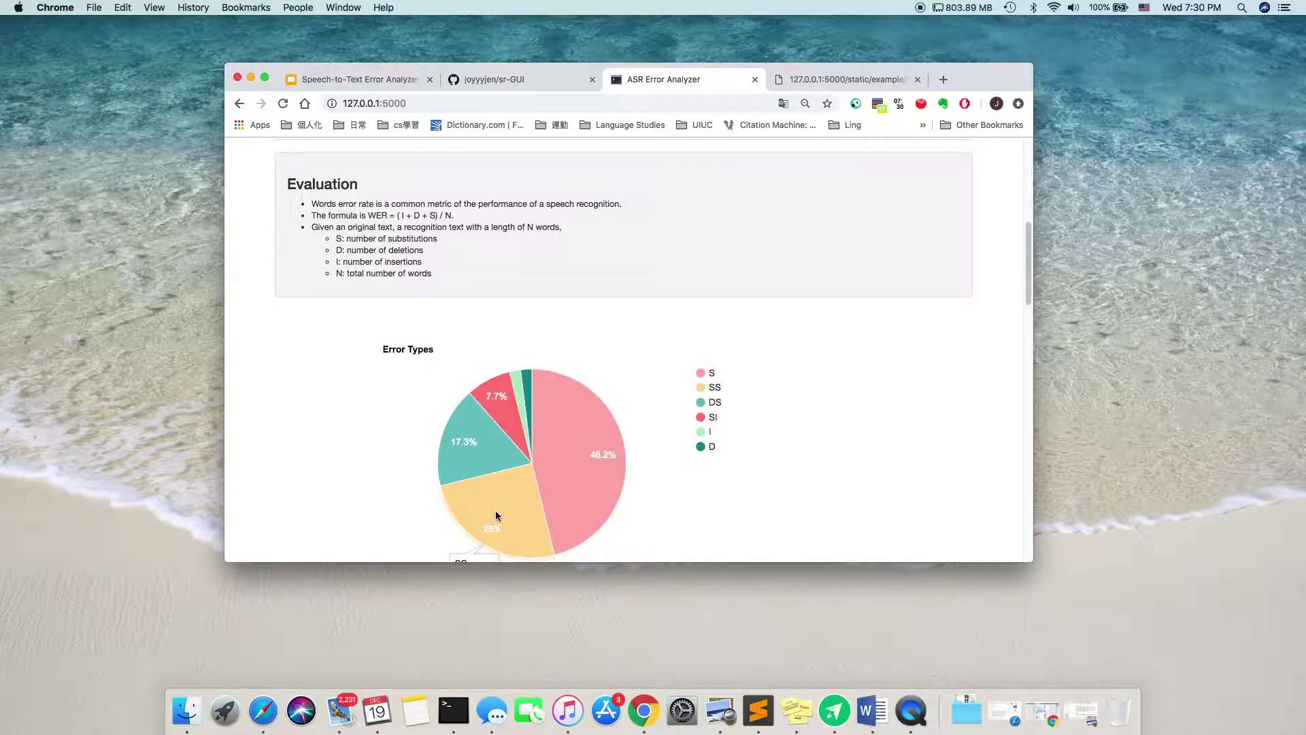
scroll(496, 506, "down", 2)
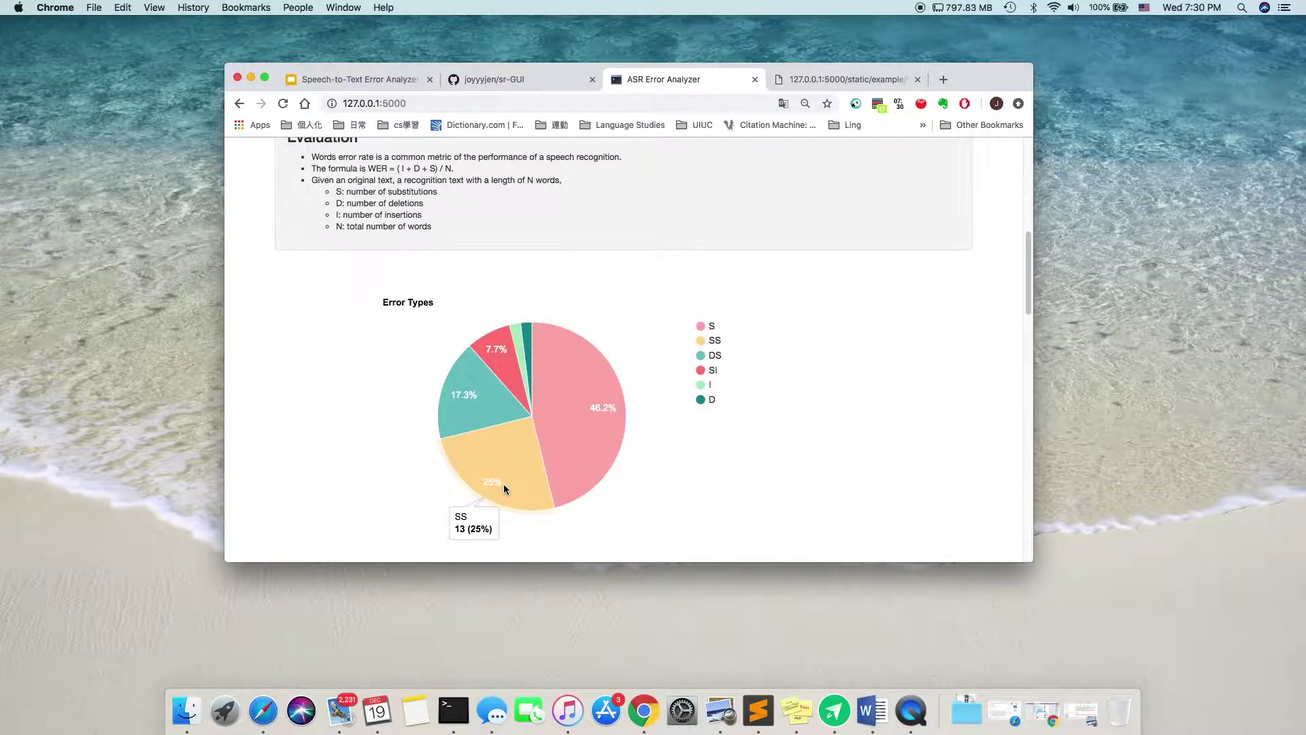
Step: Highlight the S-row subclasses number:1 and inflection:8 in the error table
scroll(504, 479, "down", 6)
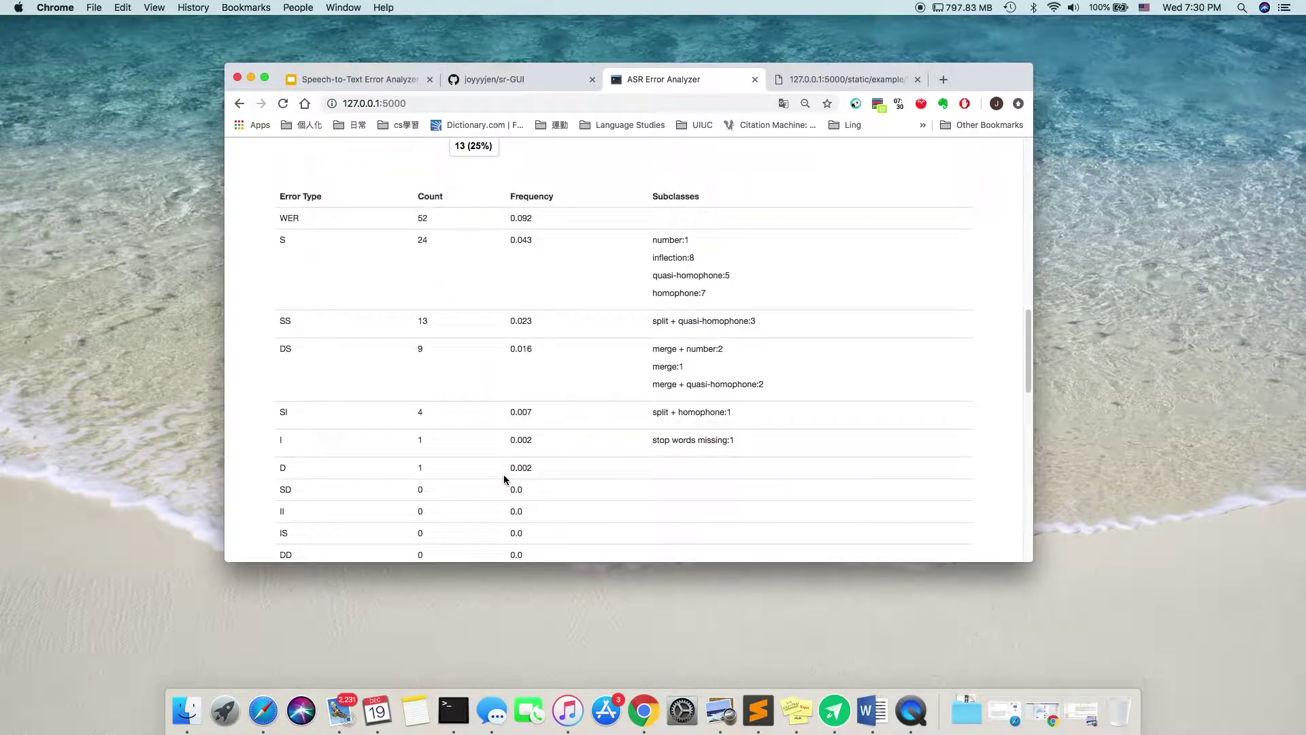
scroll(504, 475, "up", 1)
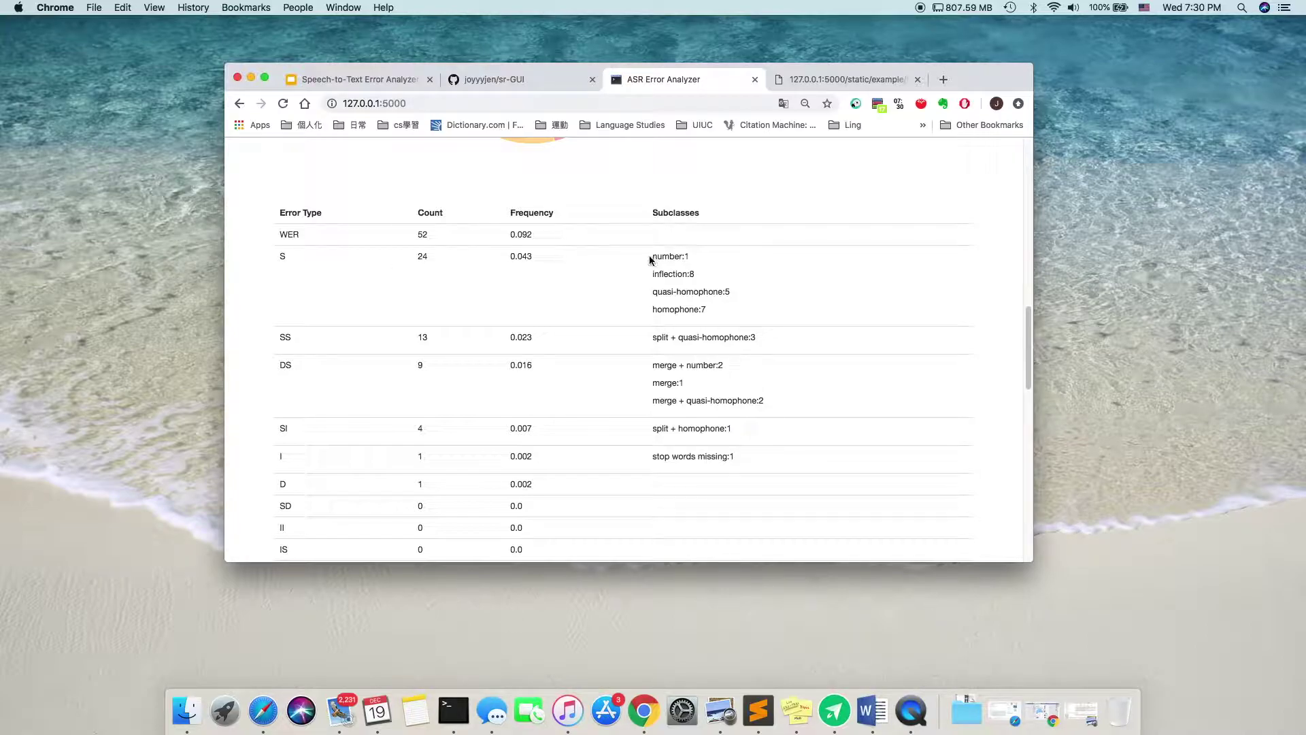
left_click_drag(651, 256, 690, 258)
left_click_drag(651, 273, 717, 296)
left_click(657, 313)
Step: Scroll down to the SS error listing of split + quasi-homophone examples
scroll(677, 432, "down", 1)
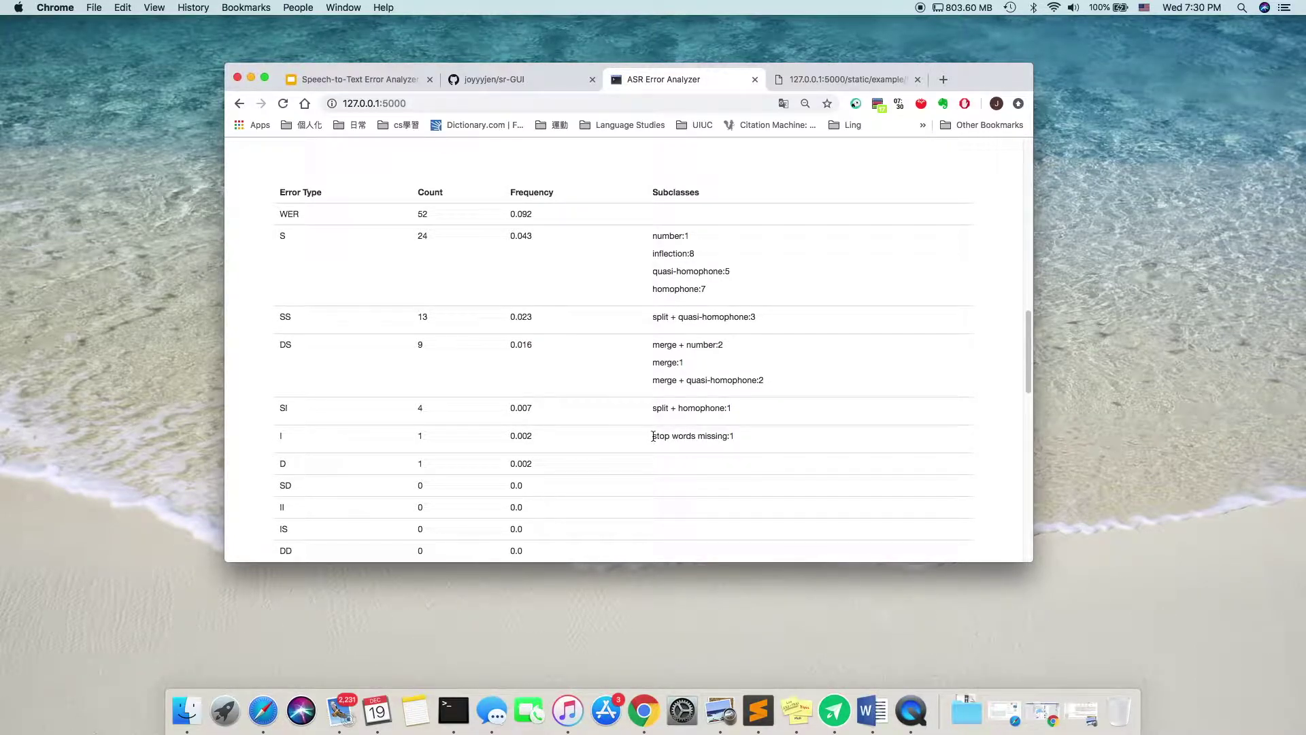
scroll(653, 435, "down", 3)
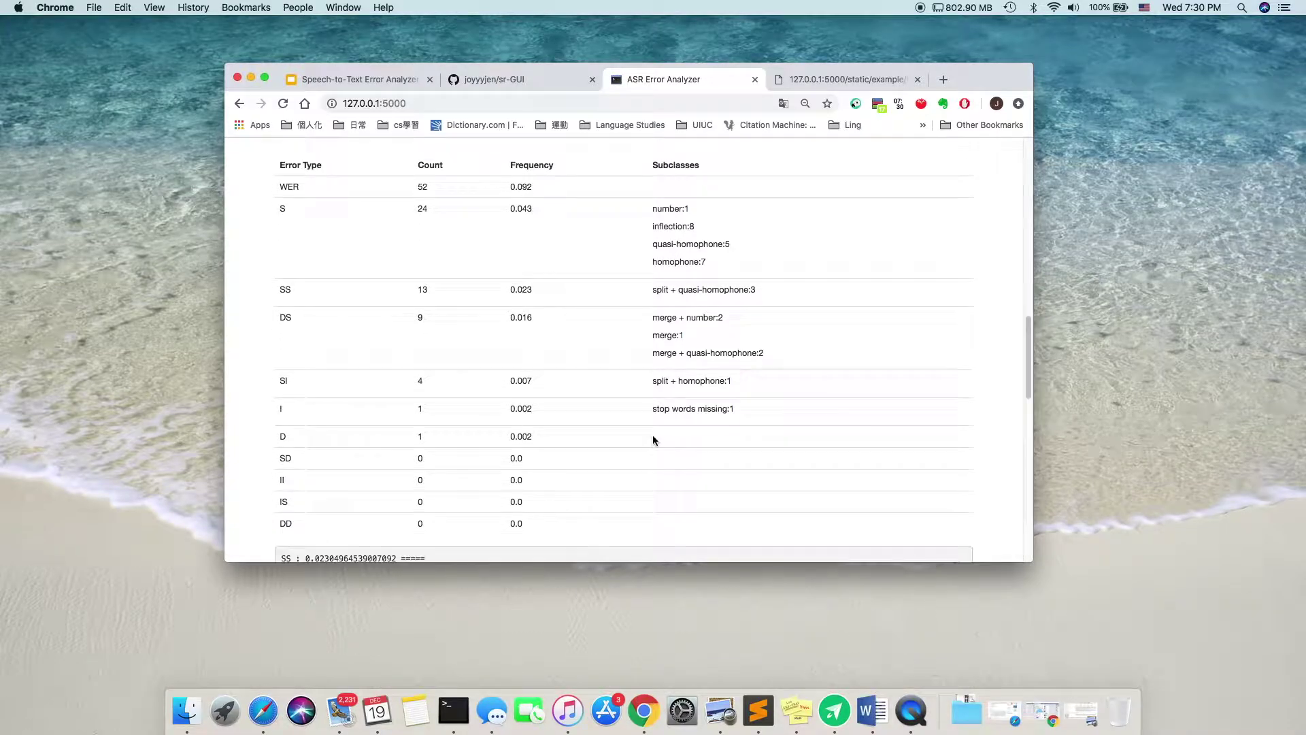
scroll(653, 440, "down", 10)
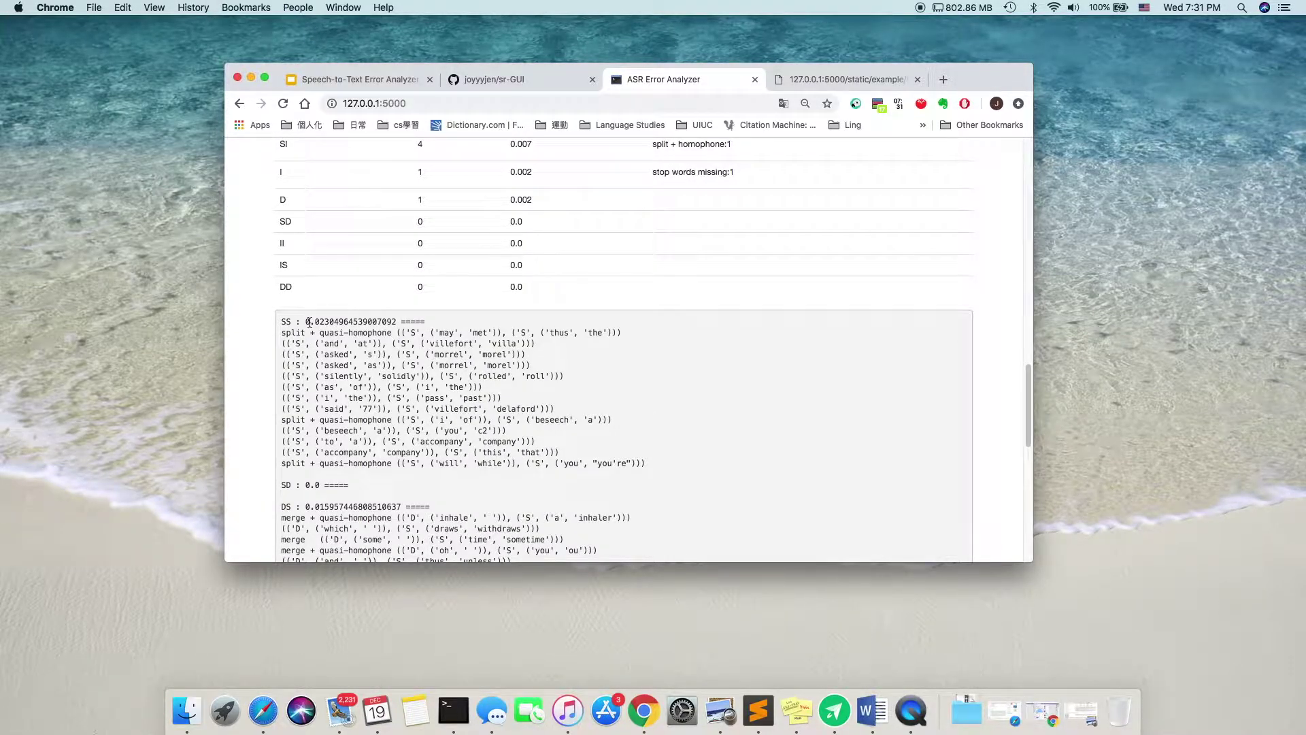
scroll(388, 323, "up", 10)
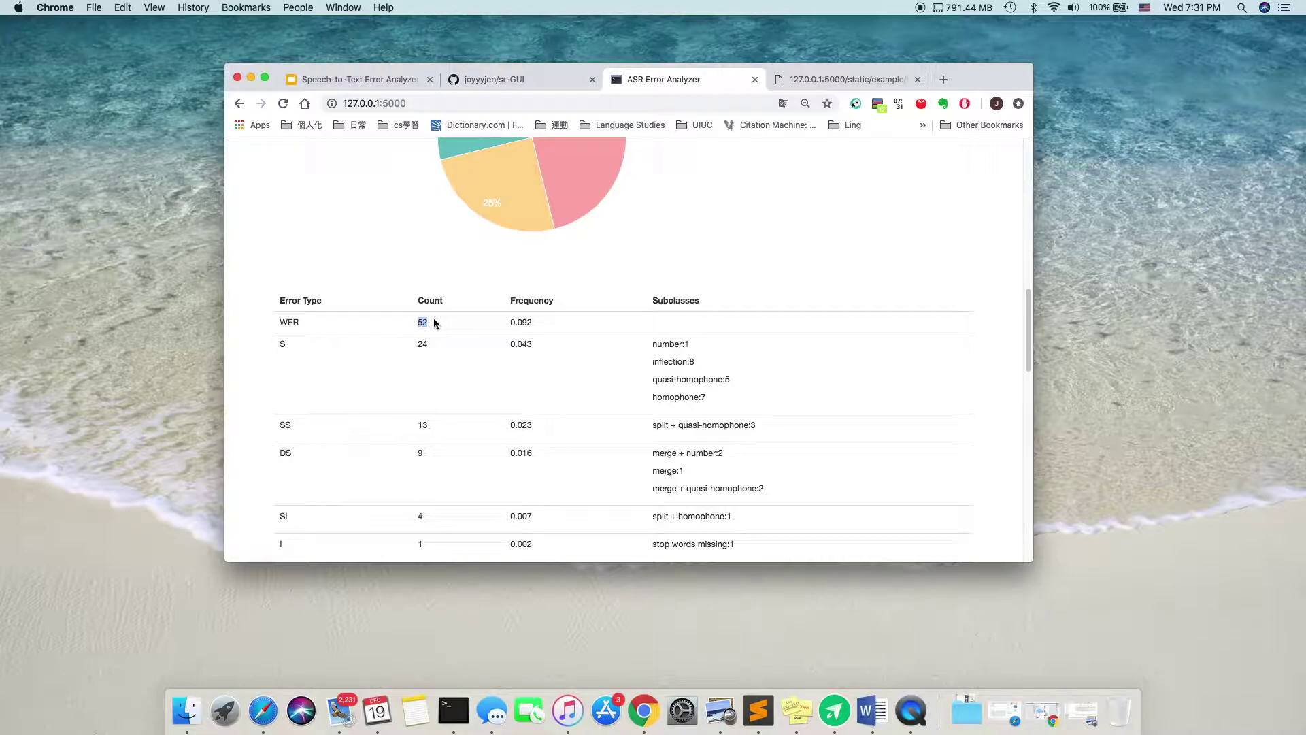
left_click(528, 320)
left_click_drag(529, 320, 529, 348)
scroll(529, 348, "down", 10)
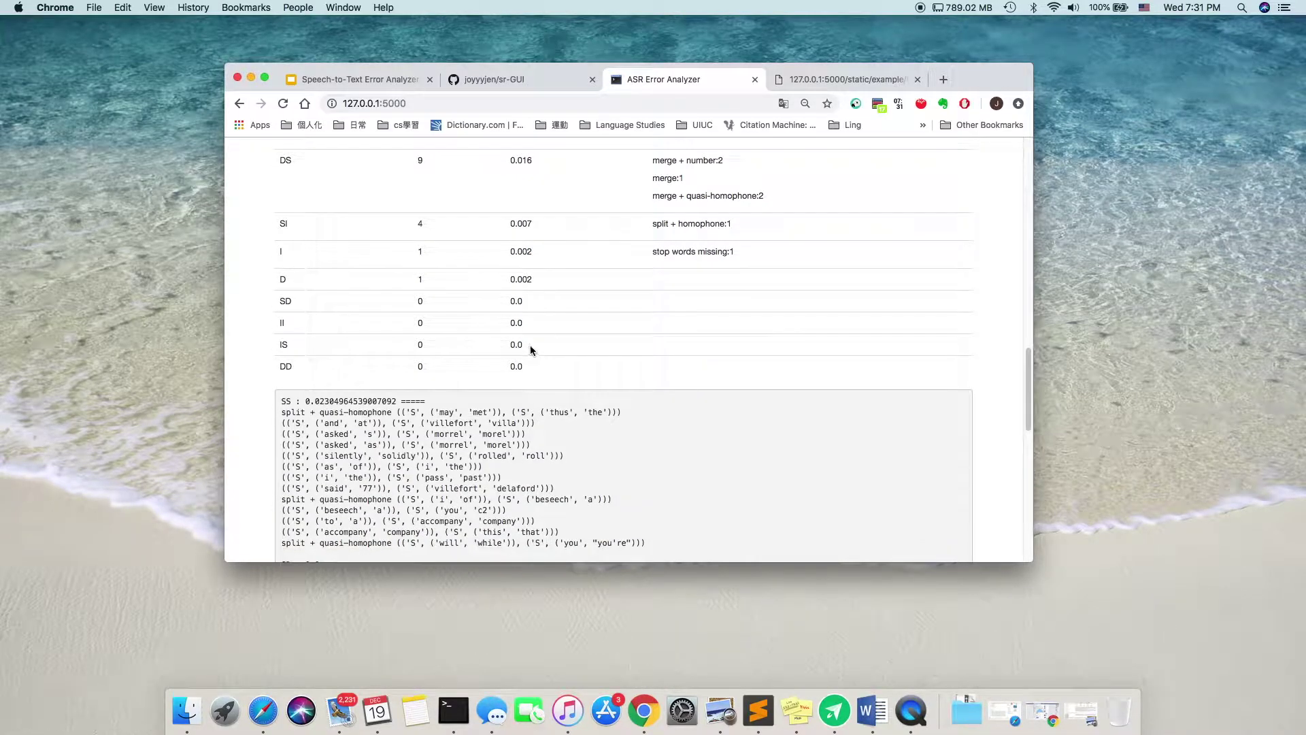
scroll(525, 337, "down", 2)
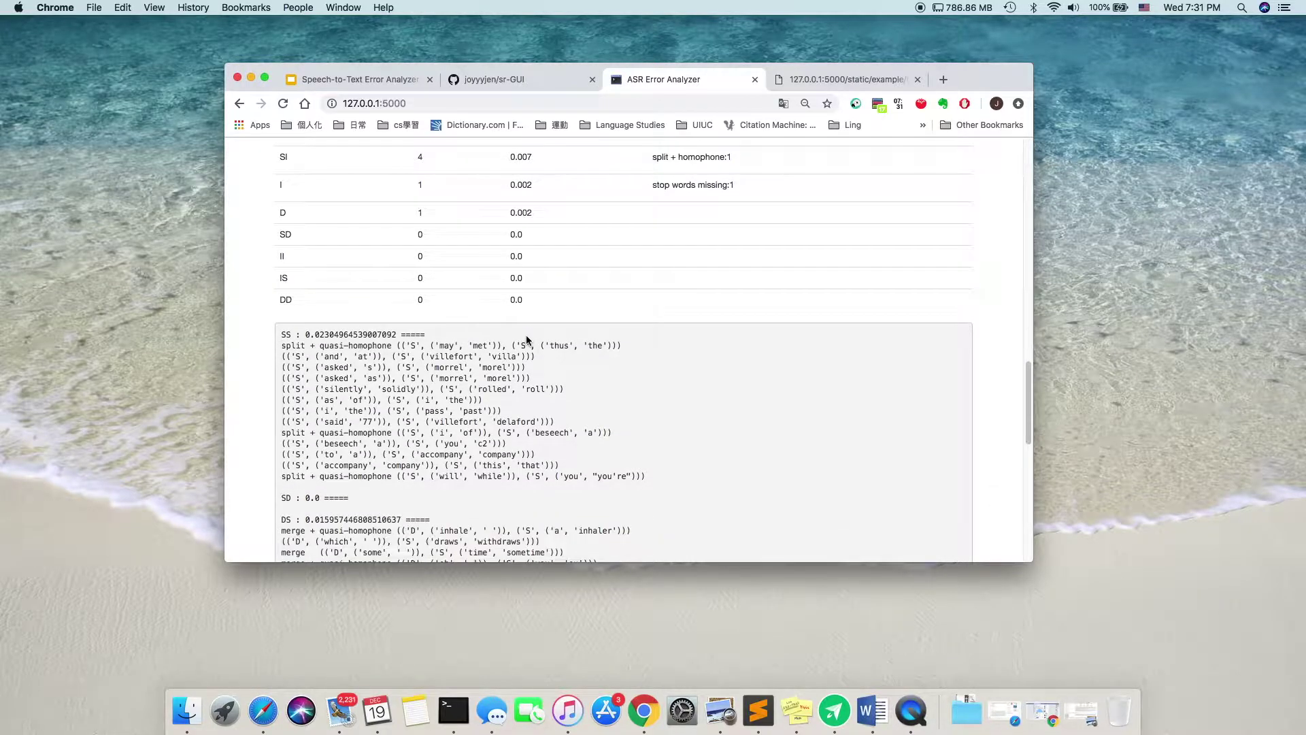
left_click_drag(402, 346, 454, 345)
left_click(442, 346)
left_click_drag(436, 346, 452, 349)
scroll(434, 357, "down", 5)
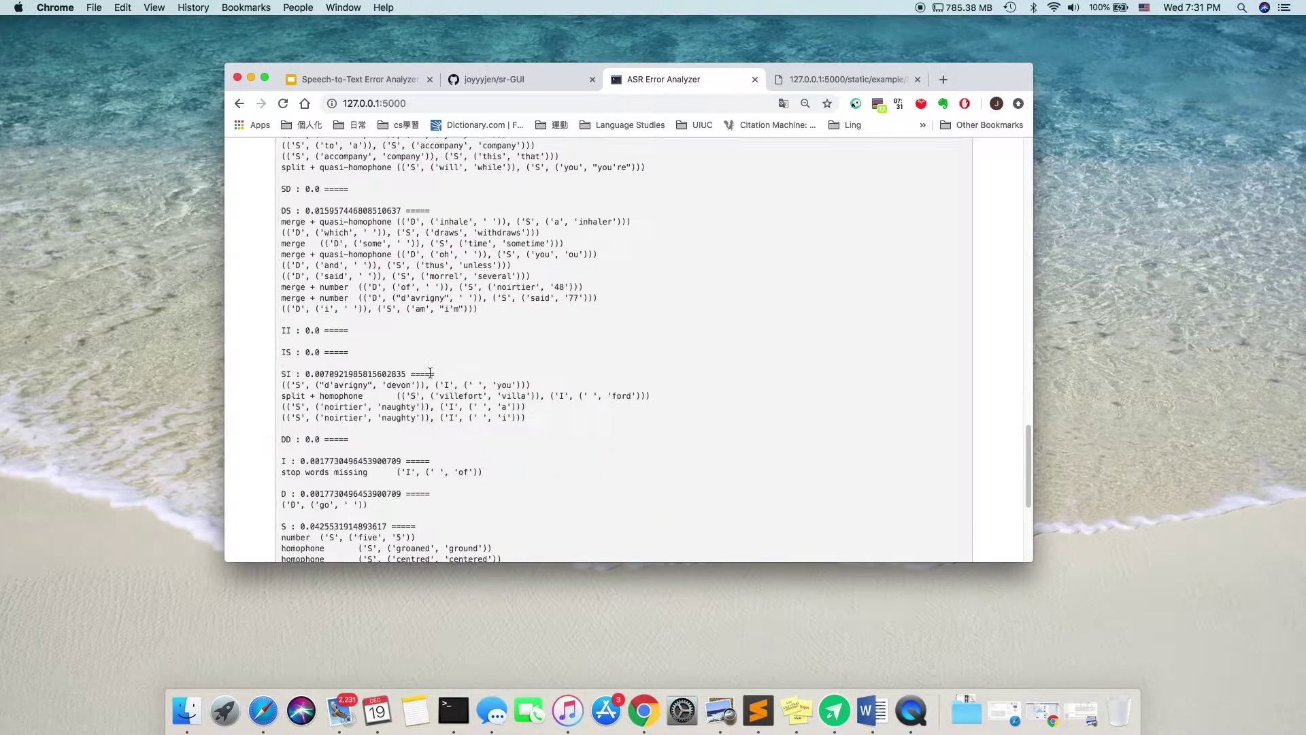
scroll(406, 343, "up", 5)
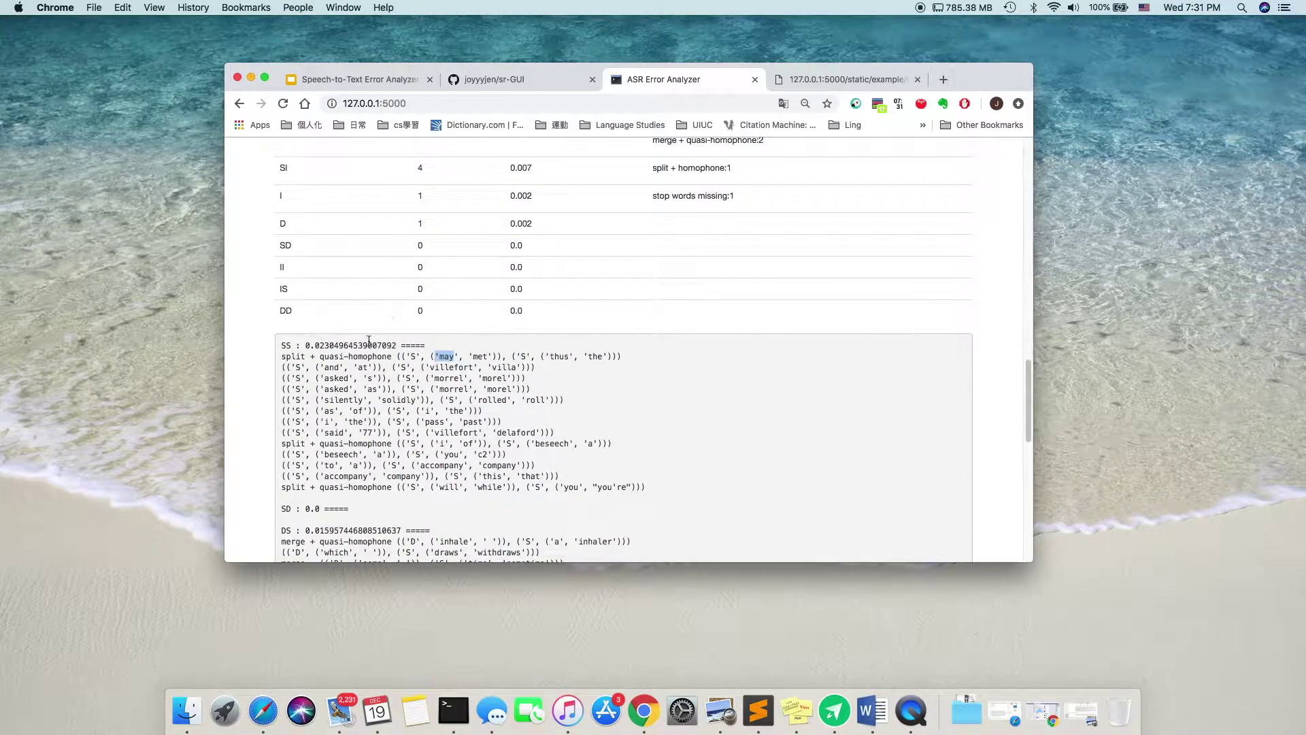
left_click_drag(285, 368, 562, 390)
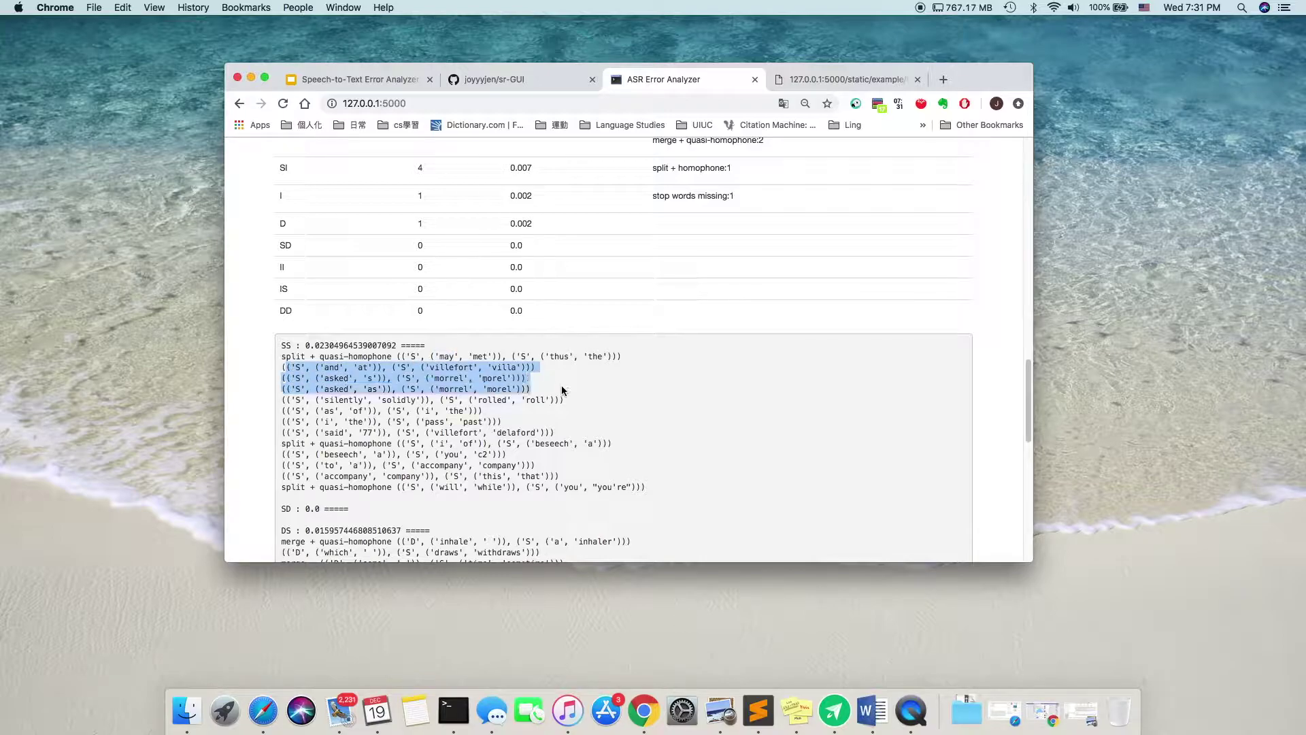